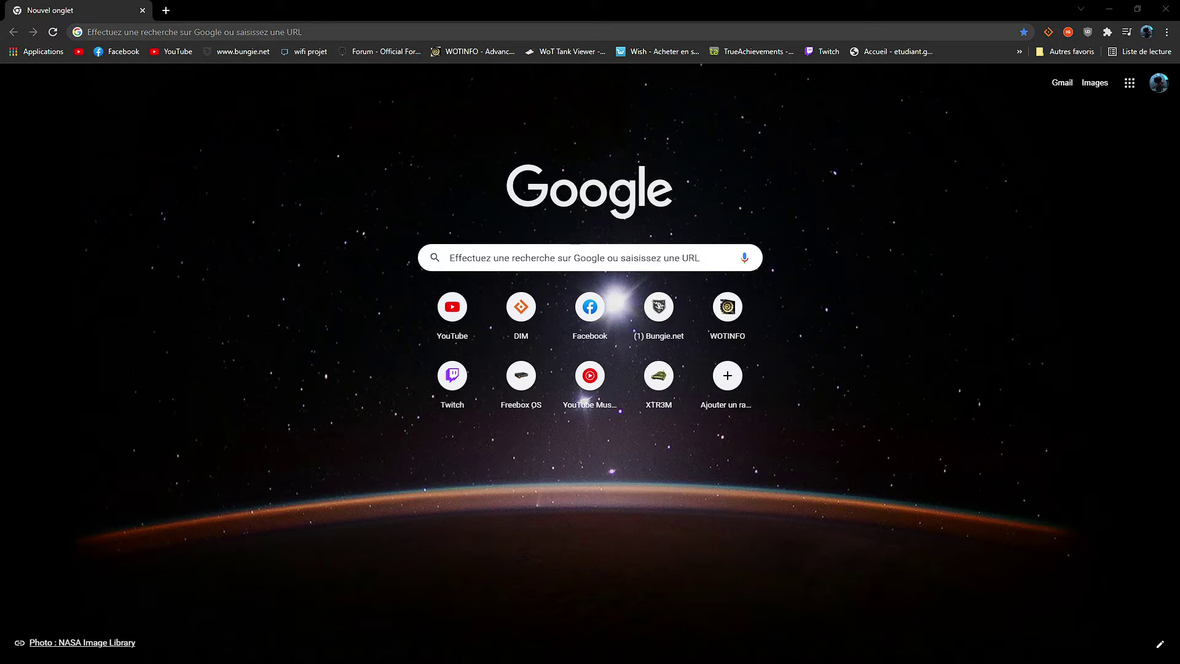
- Search Google for "obs ndi plugin"
key(ctrl+l)
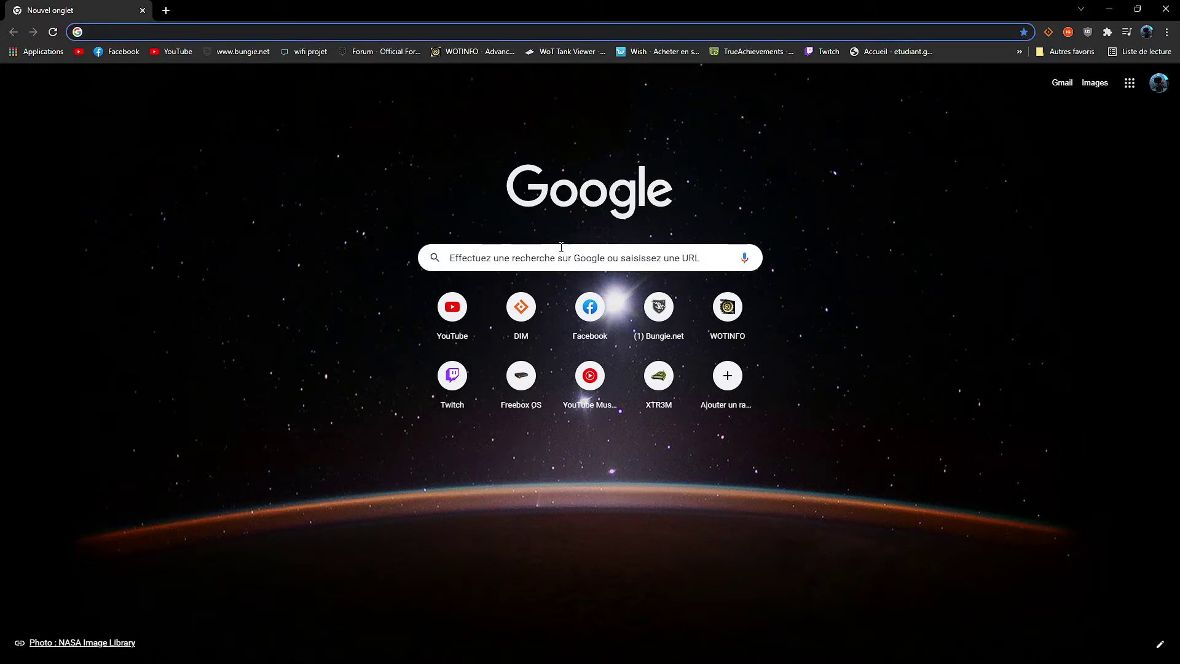
click(572, 266)
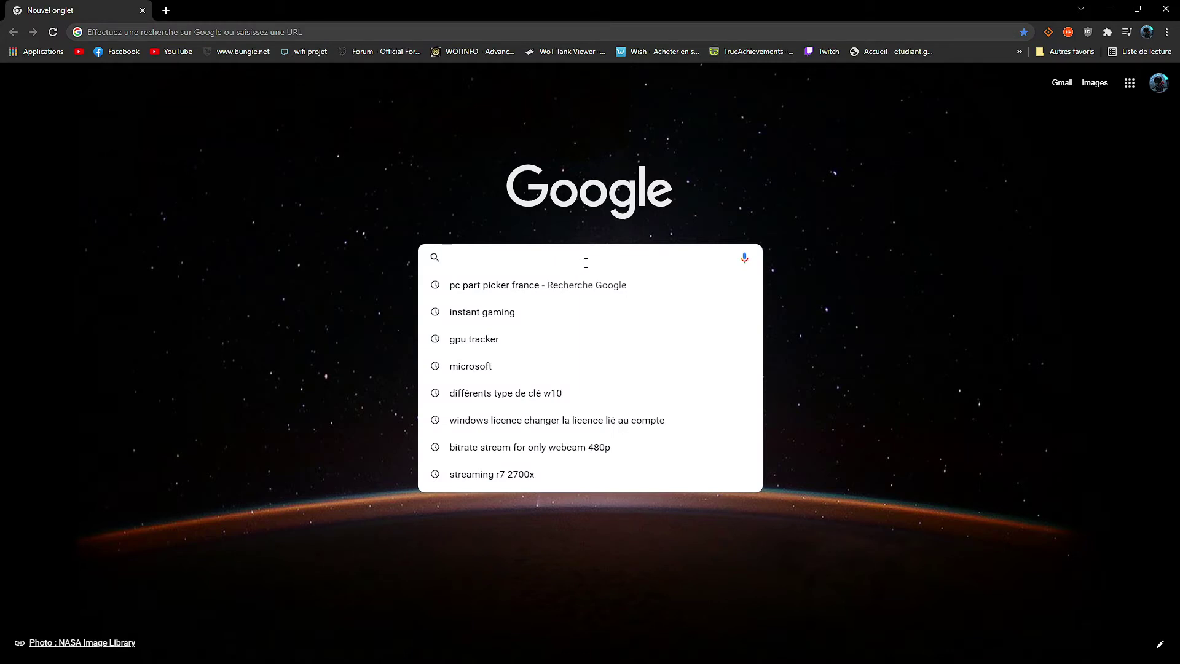
text(obs n)
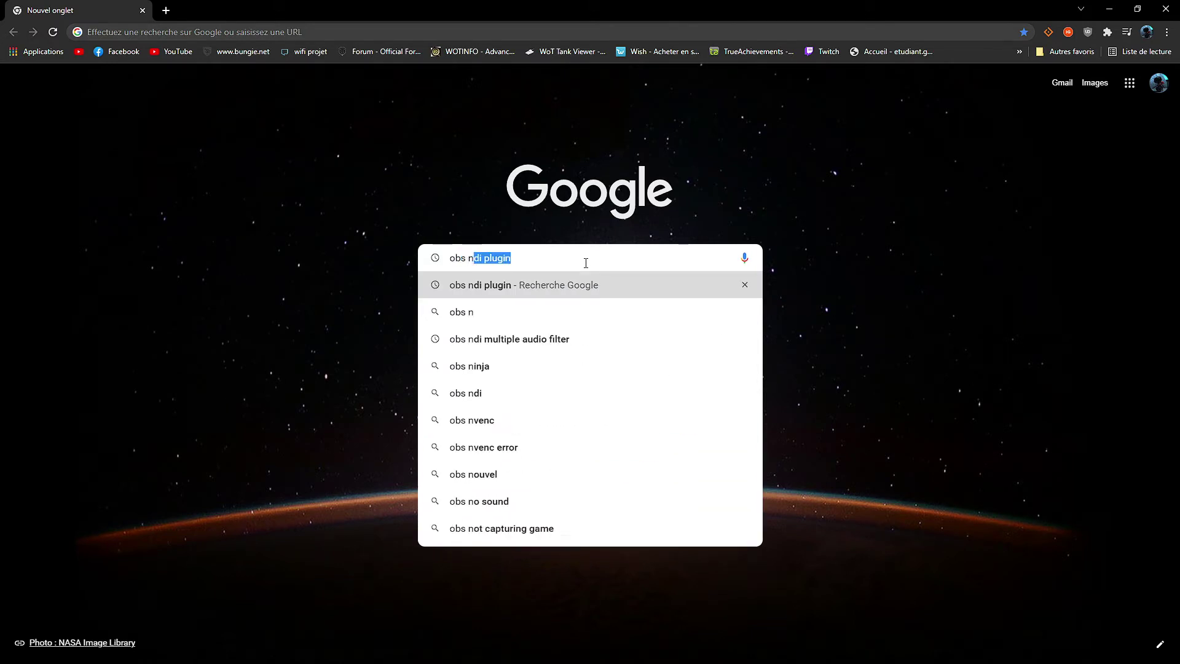
text(di plug)
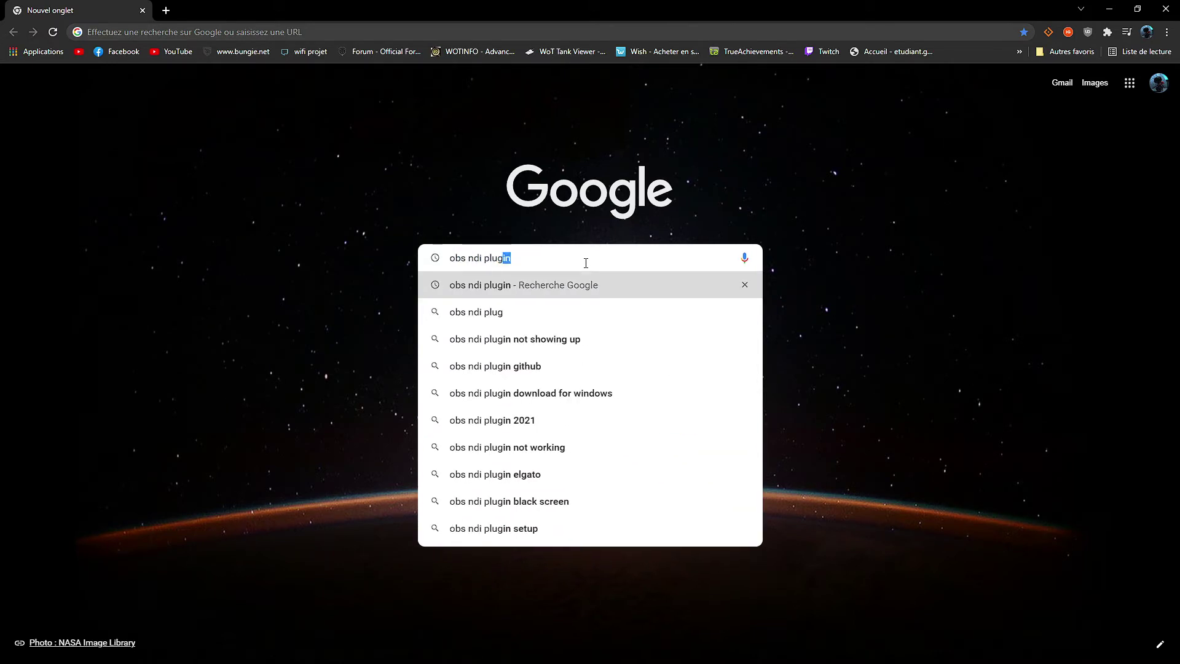
text(in)
key(Return)
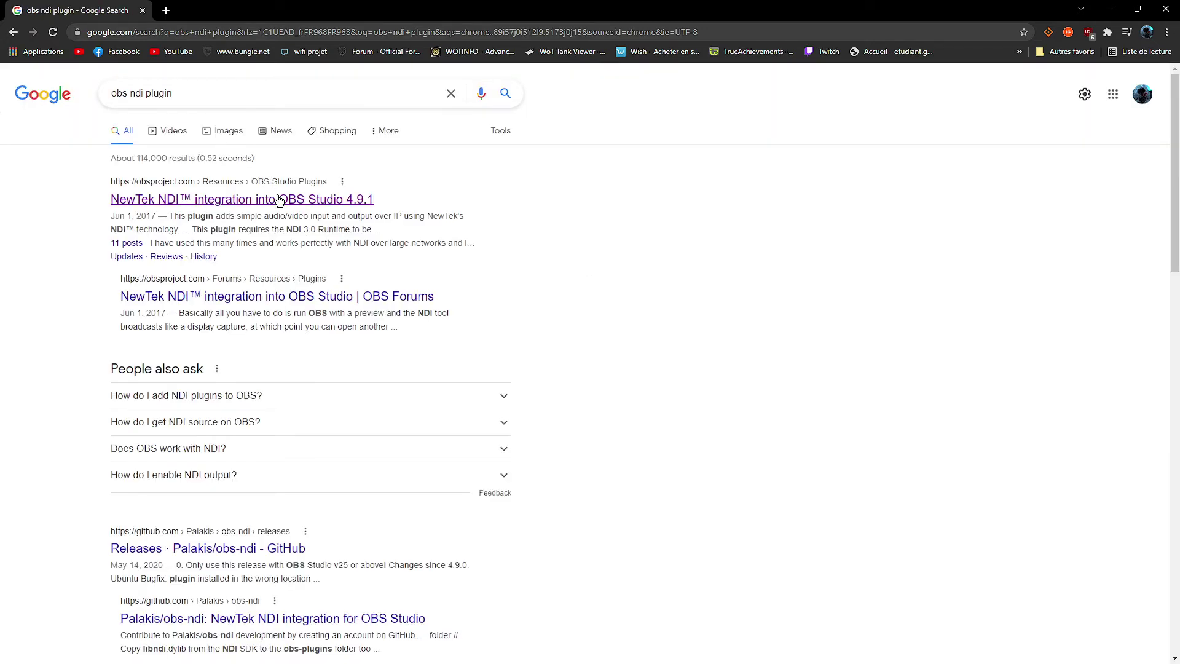
- Go from the OBS forum's obs-ndi resource page to its GitHub release and download obs-ndi-4.9.0-Windows-Installer.exe
click(227, 203)
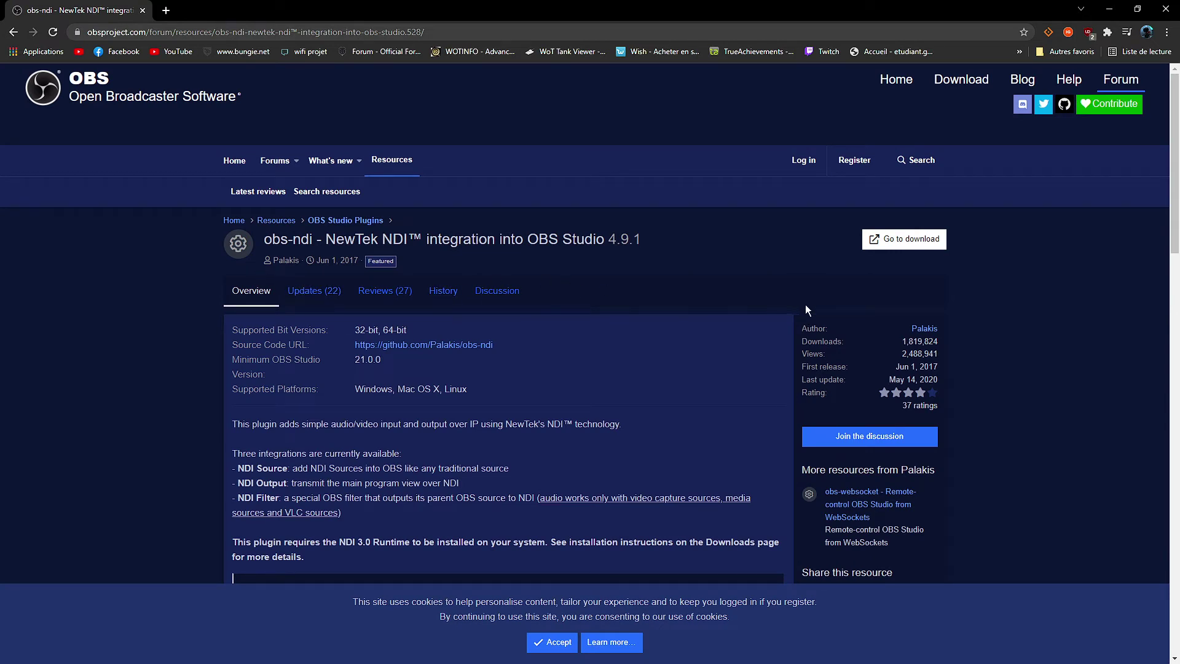
click(893, 243)
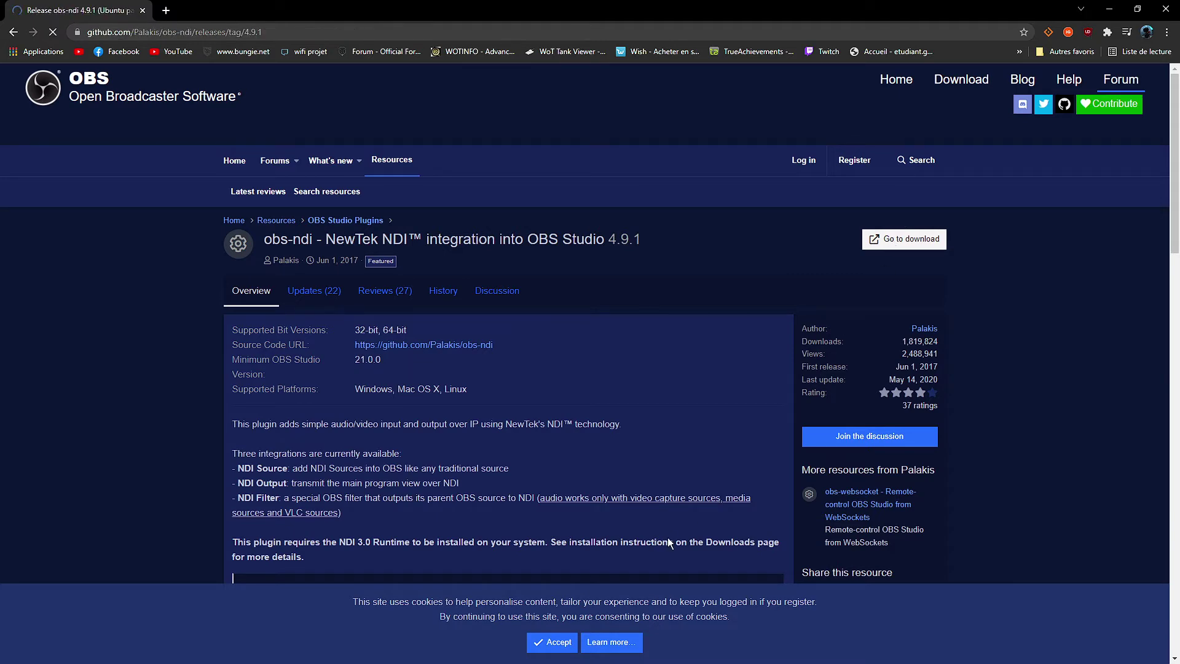
scroll(762, 469, down, 2)
scroll(737, 455, down, 1)
scroll(718, 440, up, 3)
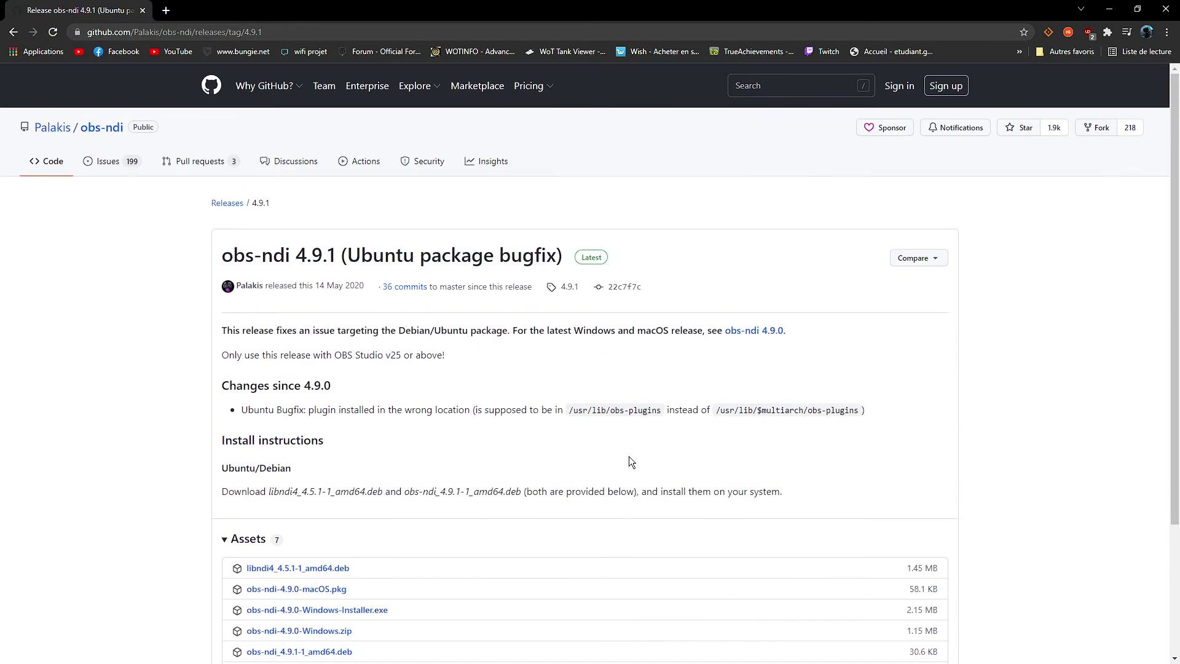
scroll(632, 448, down, 3)
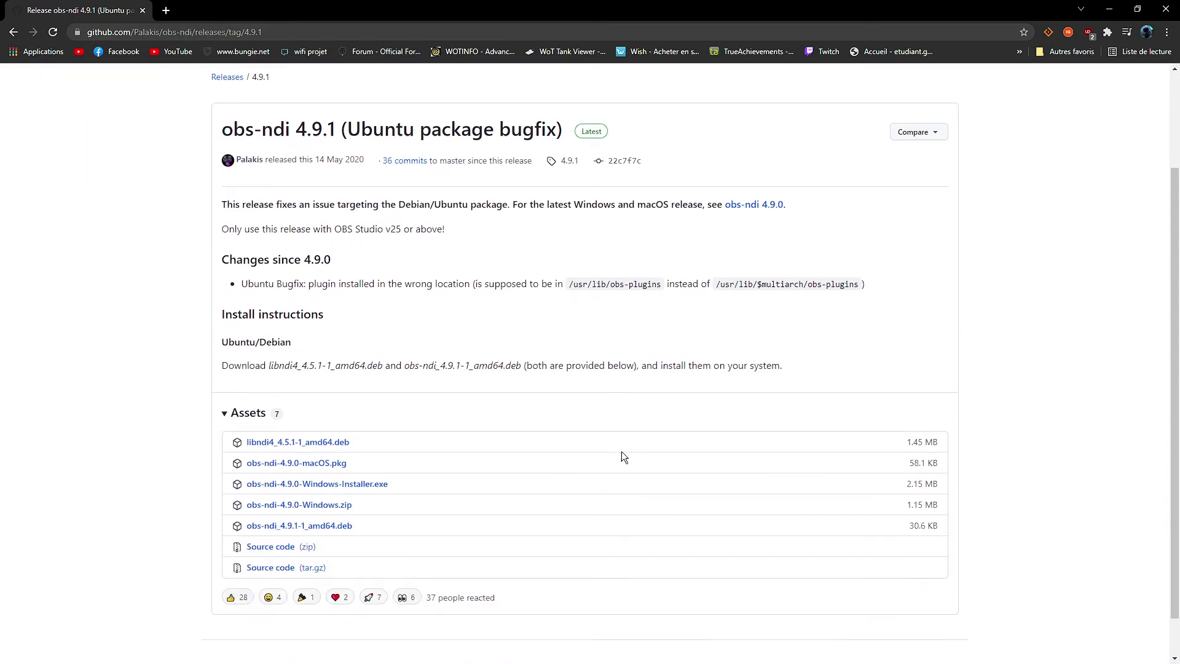
scroll(622, 456, up, 1)
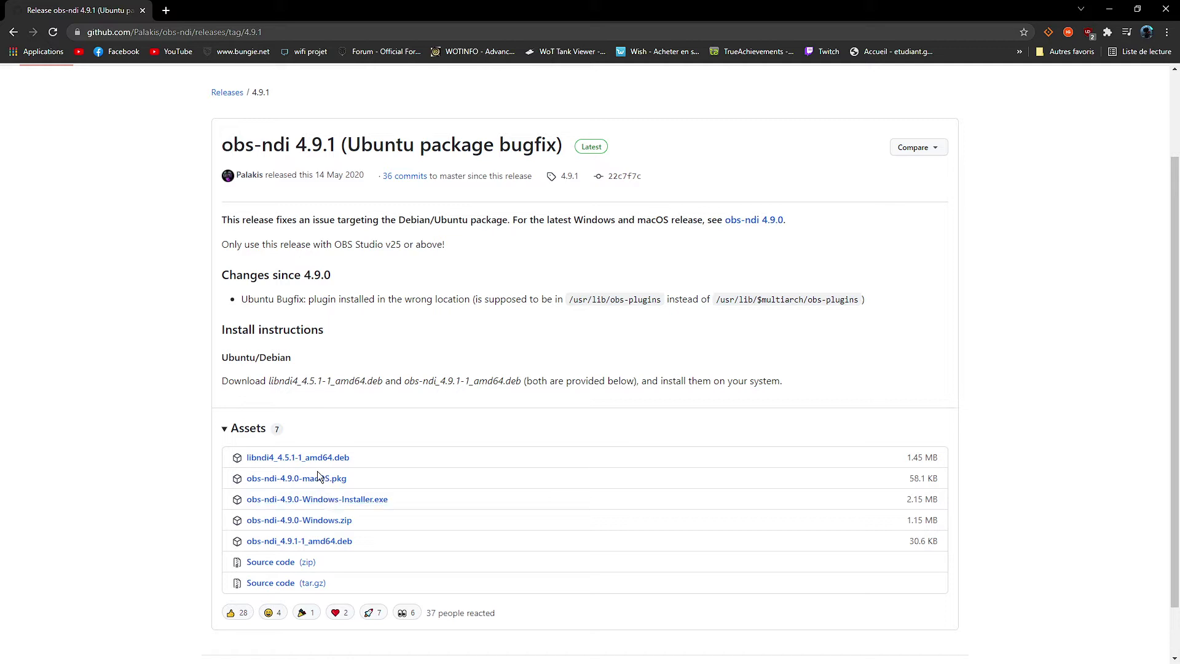
click(332, 501)
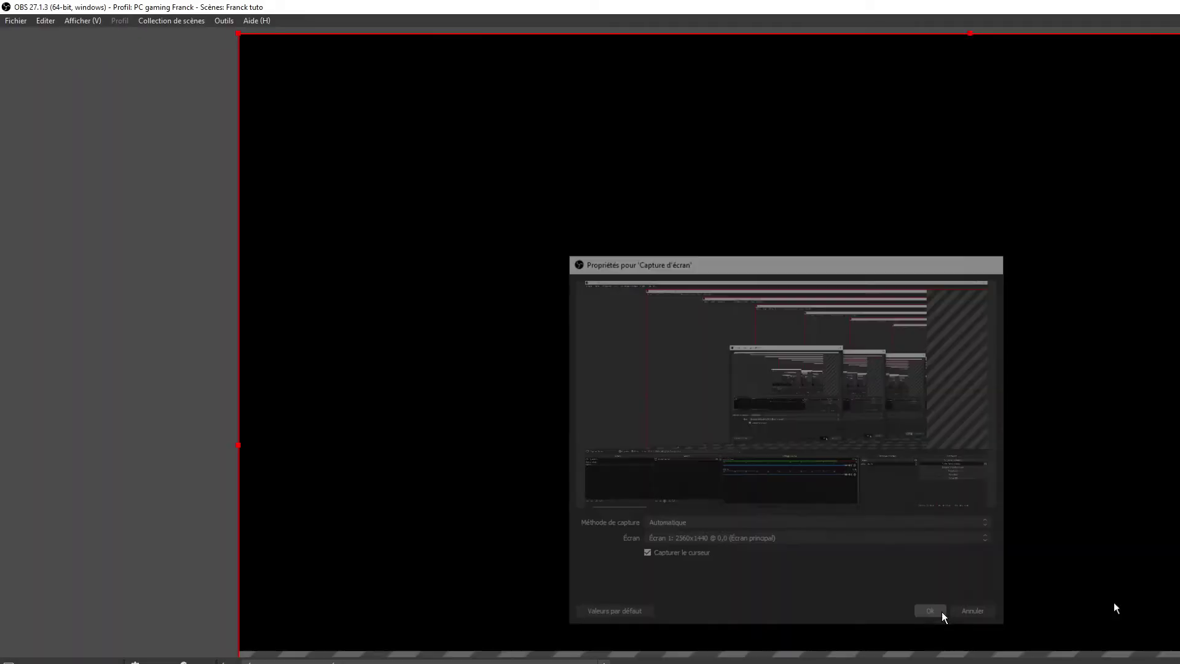
- Switch to OBS and confirm the Capture d'écran source properties with automatic capture of Écran 1 and the cursor included
click(942, 611)
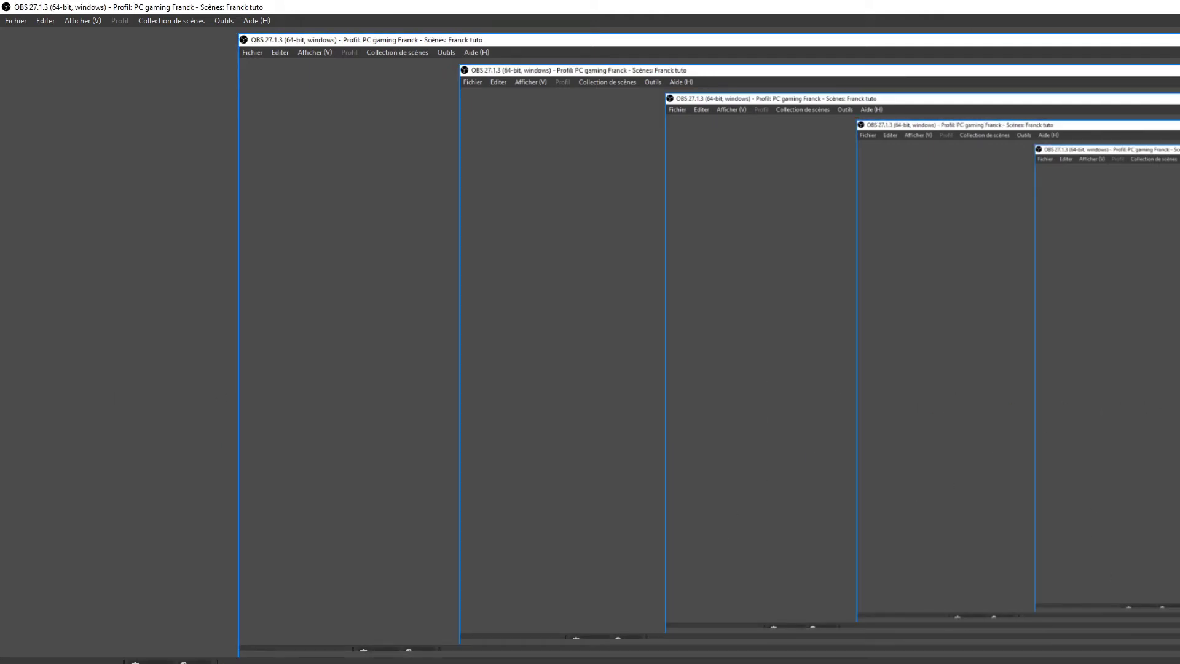
double_click(713, 547)
click(773, 541)
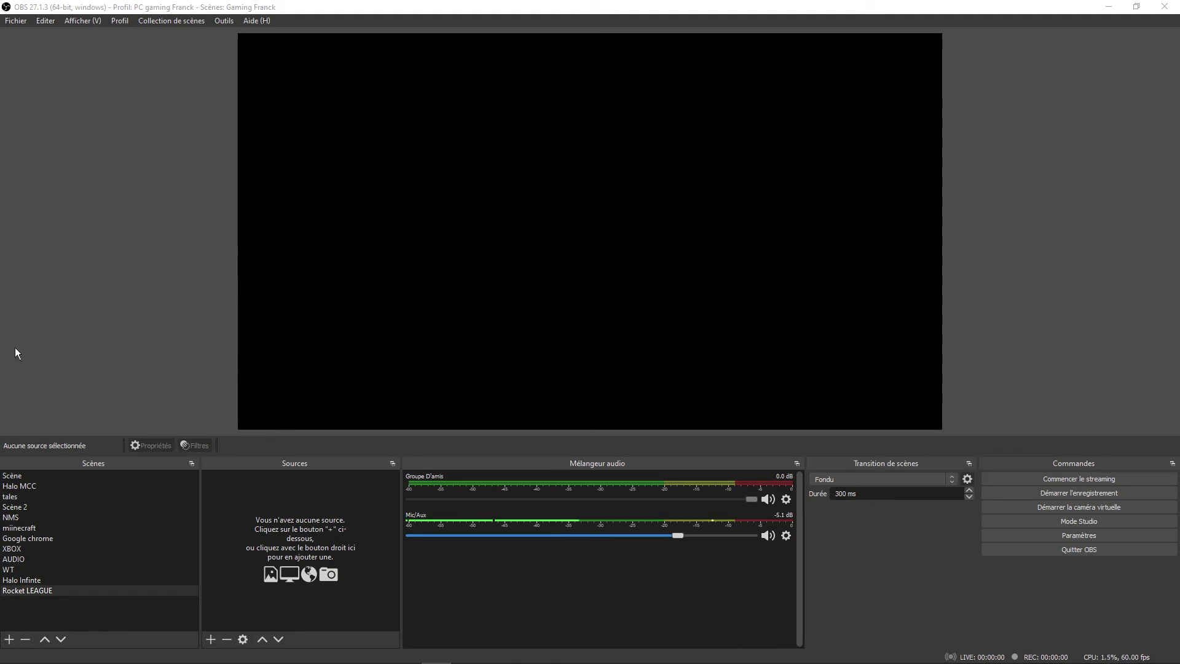
- Examine the main output and its NDI name in the NDI output configuration, and cancel the dialog
click(225, 20)
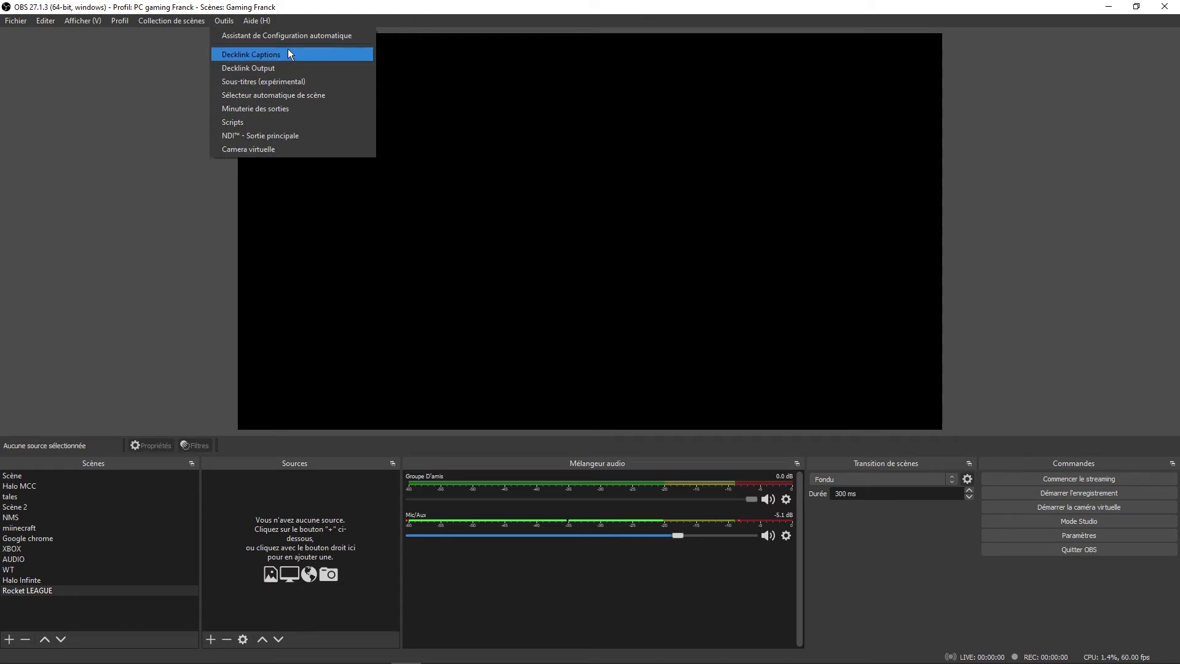
click(285, 138)
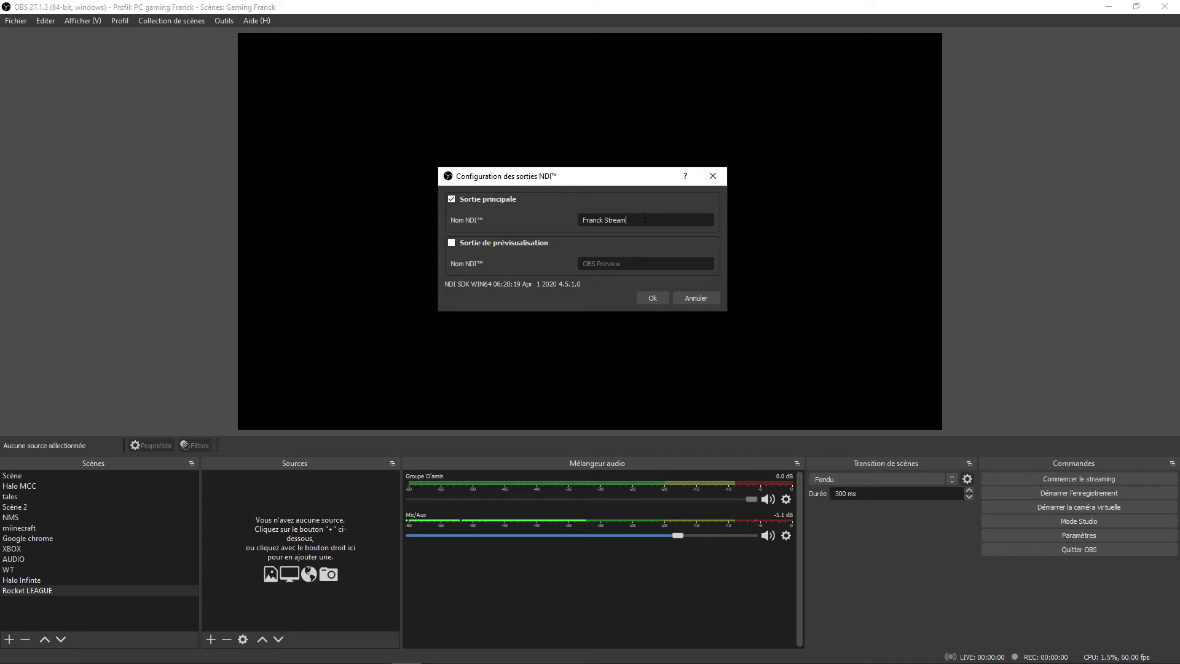
drag(645, 217, 561, 221)
click(633, 220)
click(701, 296)
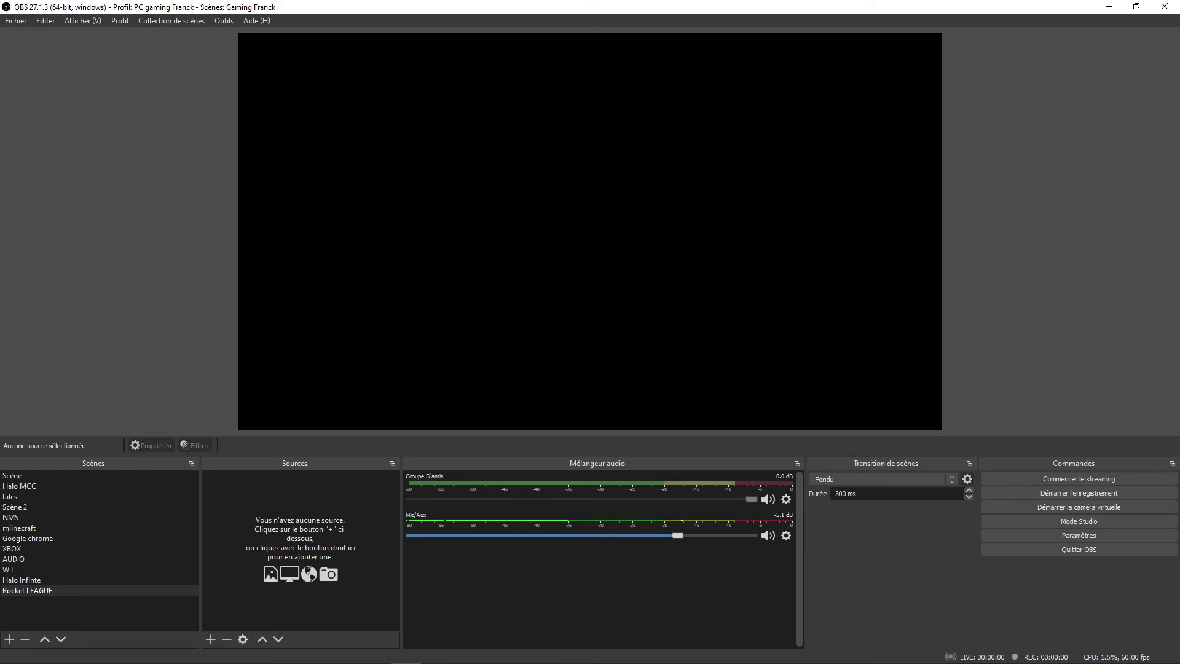
- Add a new NDI source with the default name to the Rocket LEAGUE scene
mouse_move(597, 639)
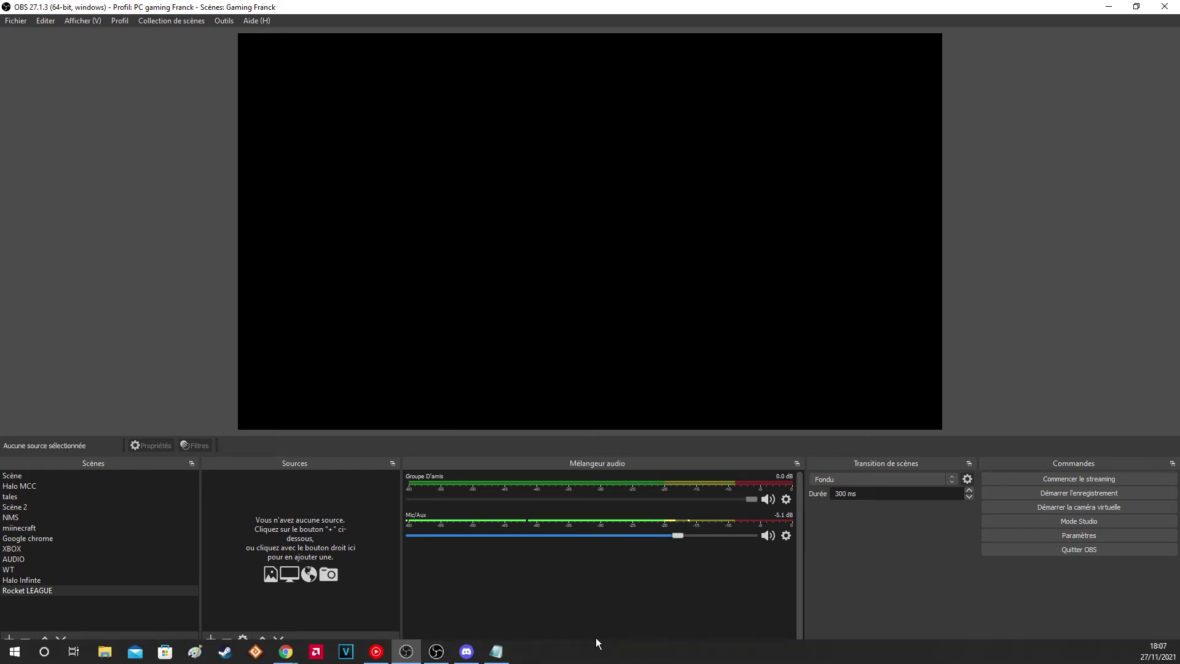
right_click(466, 582)
right_click(328, 544)
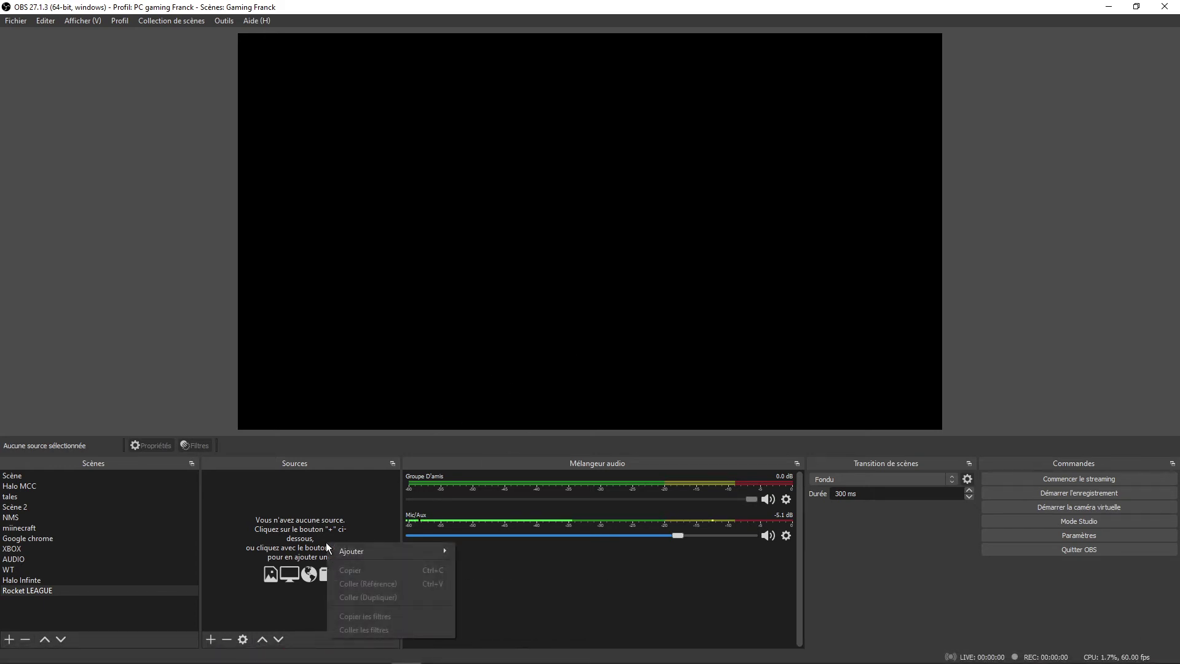
mouse_move(357, 555)
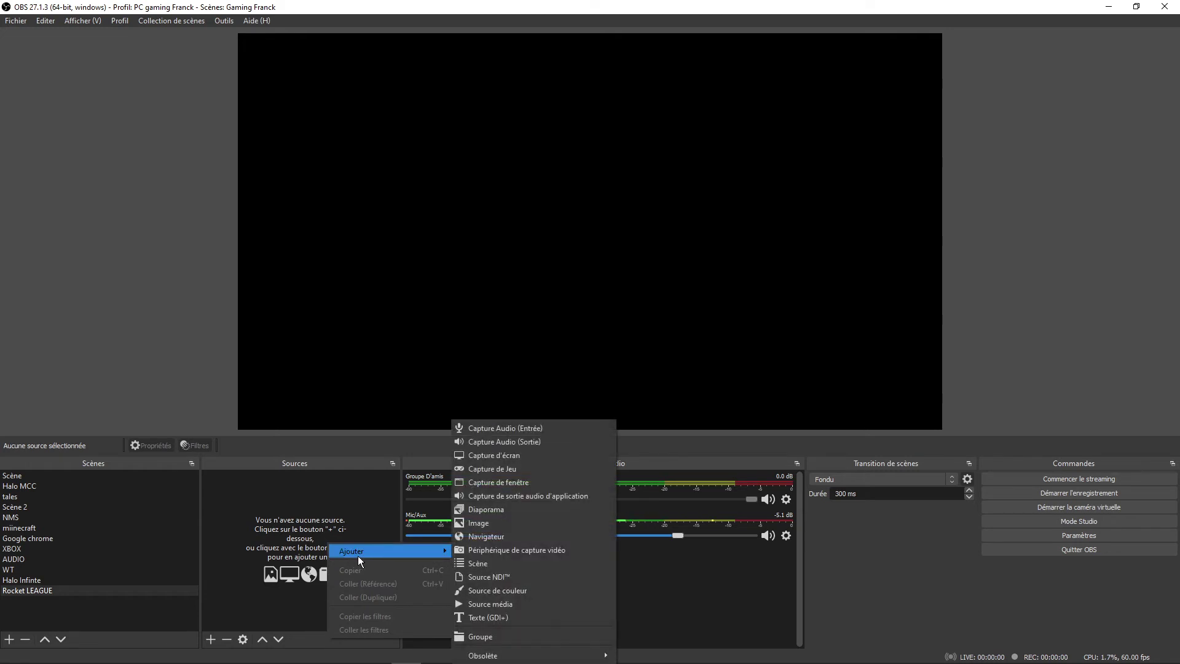
click(484, 577)
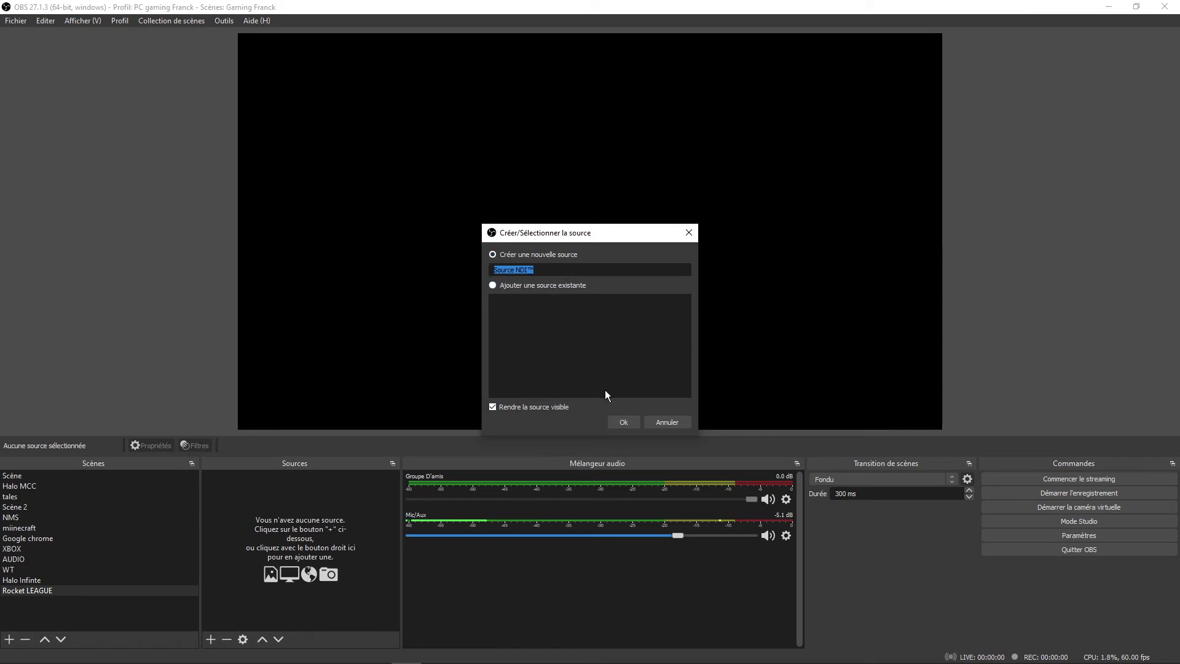
click(623, 421)
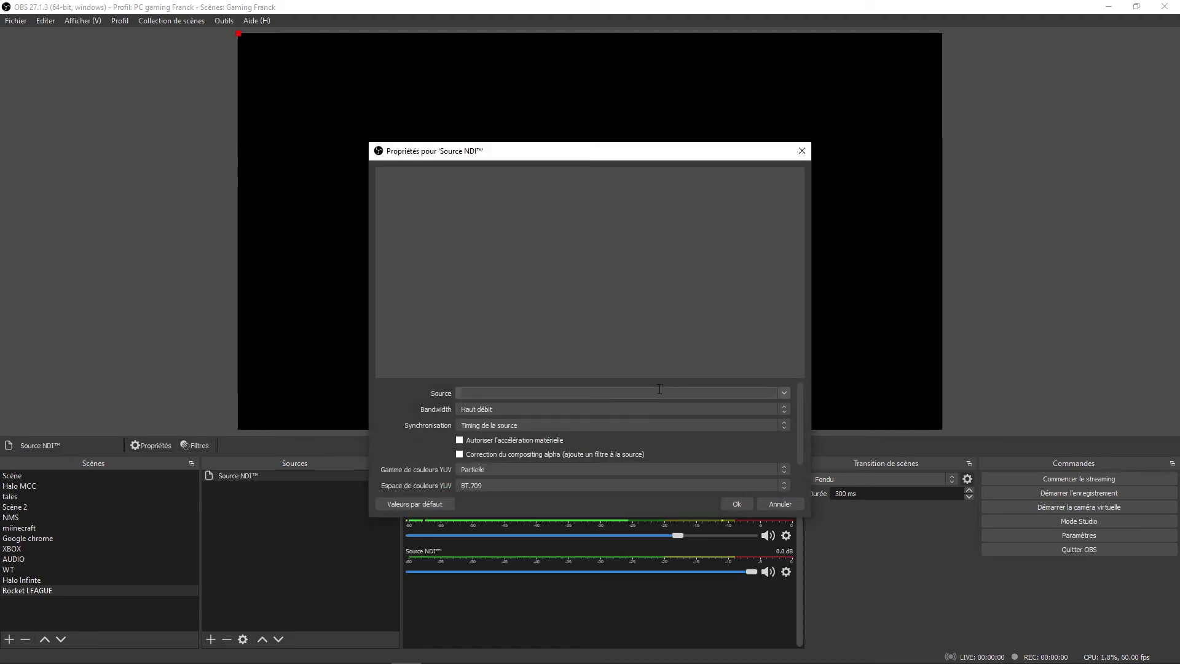
- Select the computer's stream output for the NDI source, with Haut débit bandwidth and Réseau synchronisation
click(785, 392)
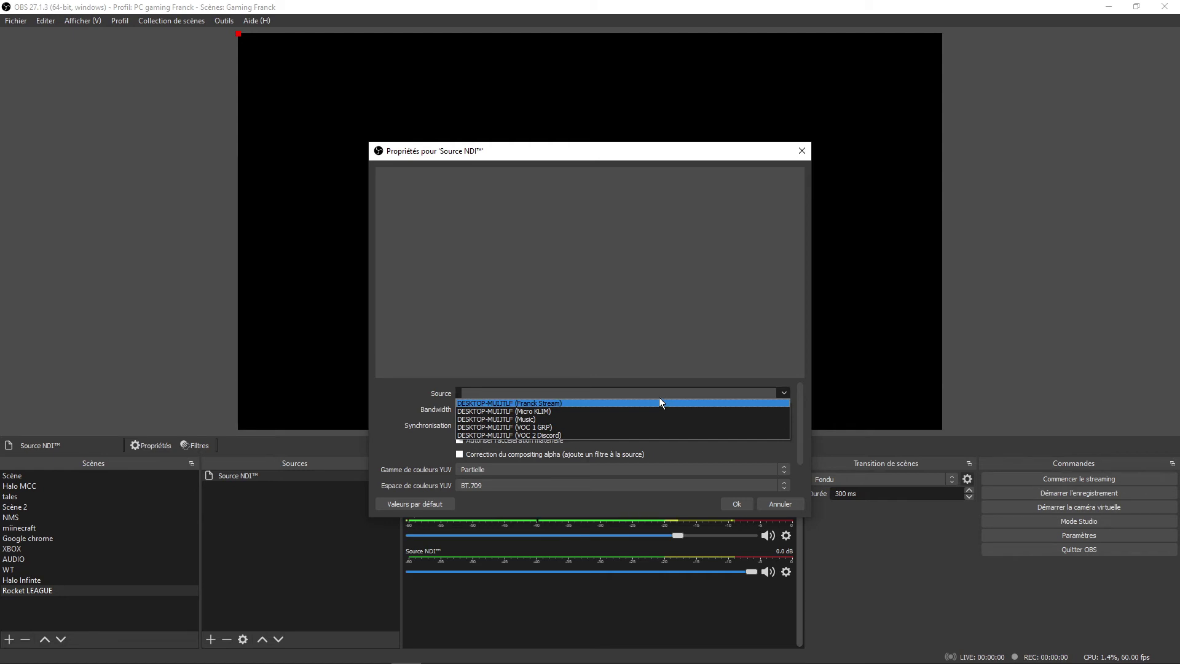
click(567, 403)
click(606, 408)
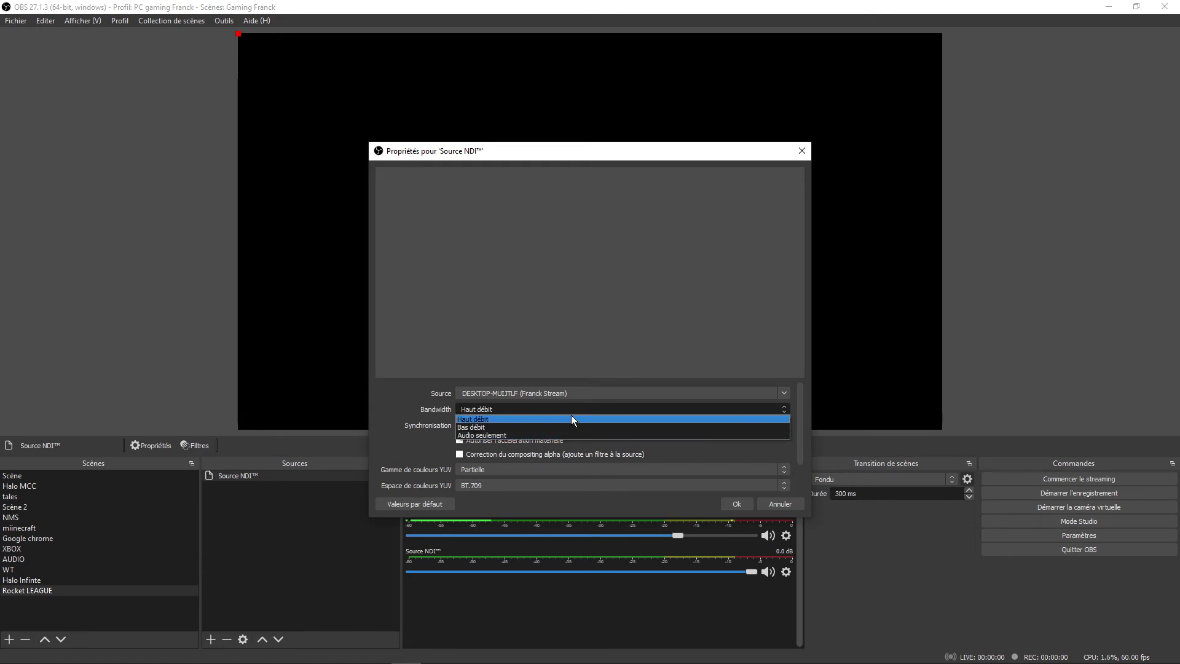
click(578, 401)
click(576, 425)
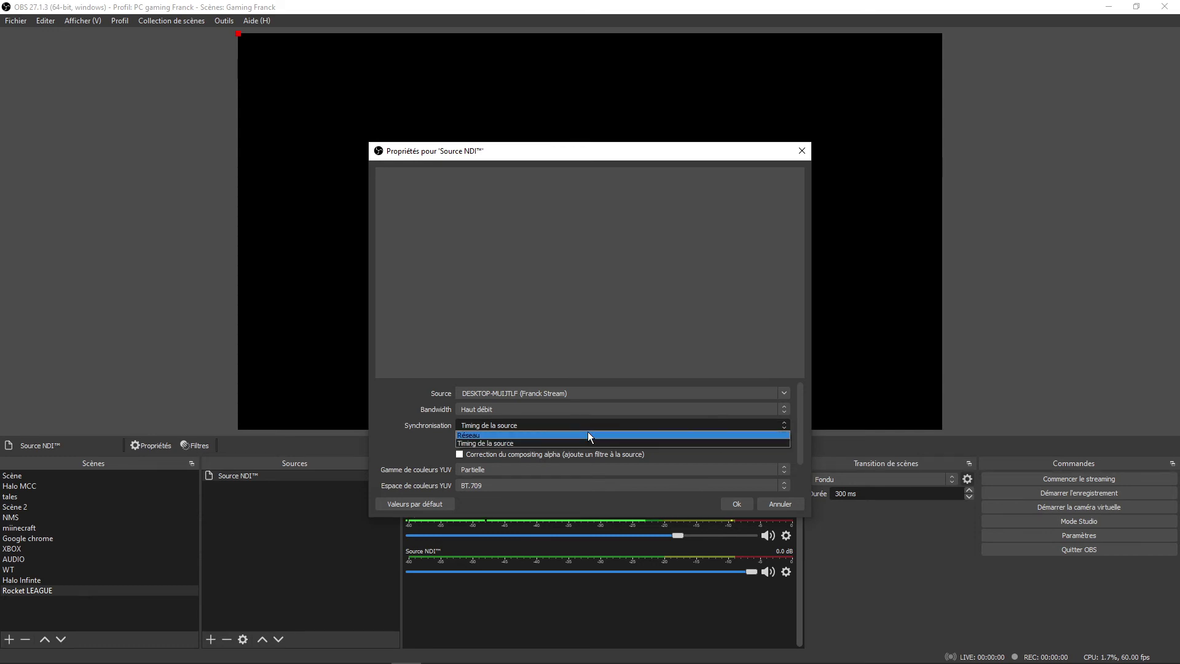
click(587, 434)
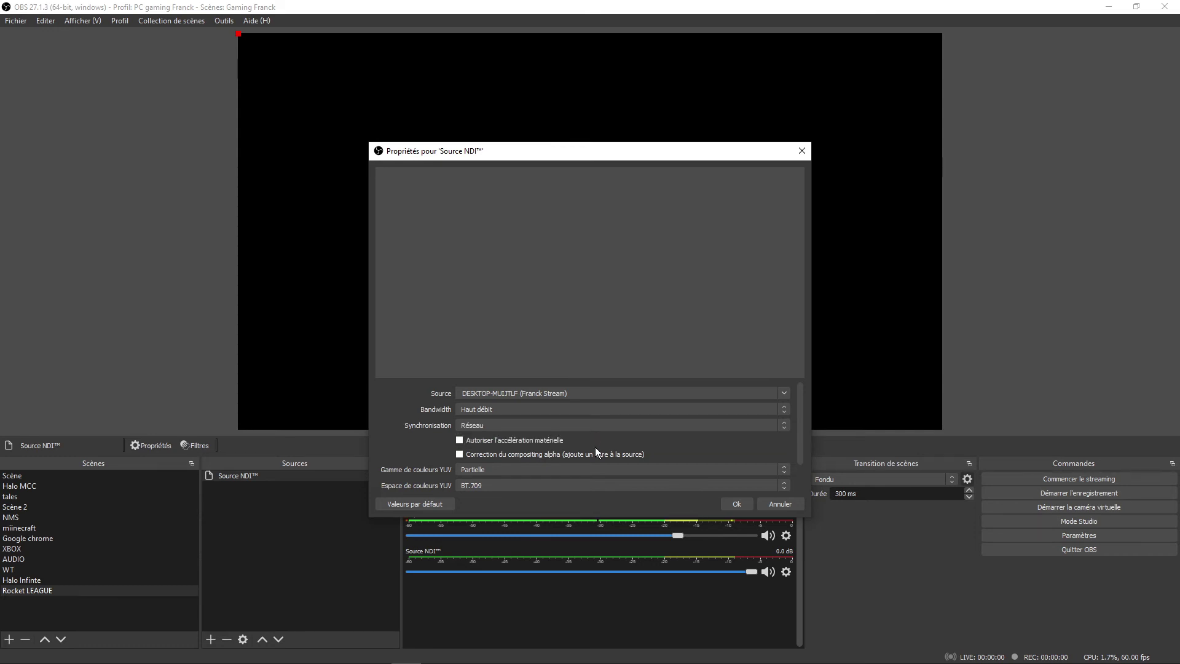
- Review the YUV colour range and latency options of the NDI source, and cancel its properties
click(520, 470)
click(522, 469)
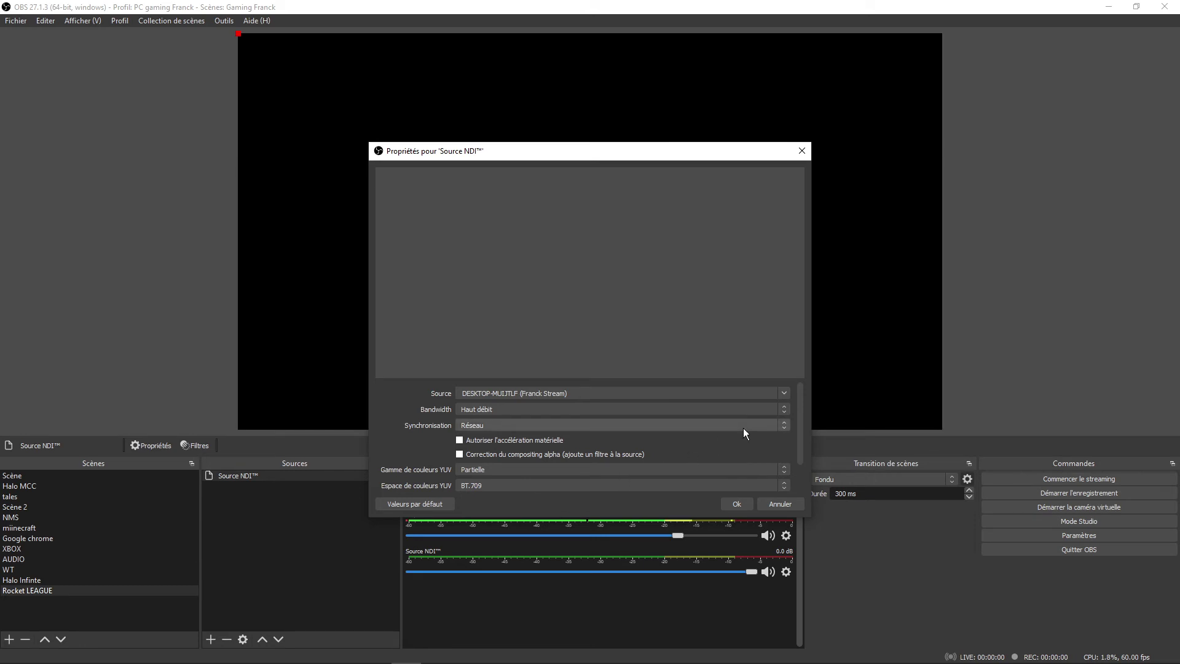
scroll(801, 422, down, 2)
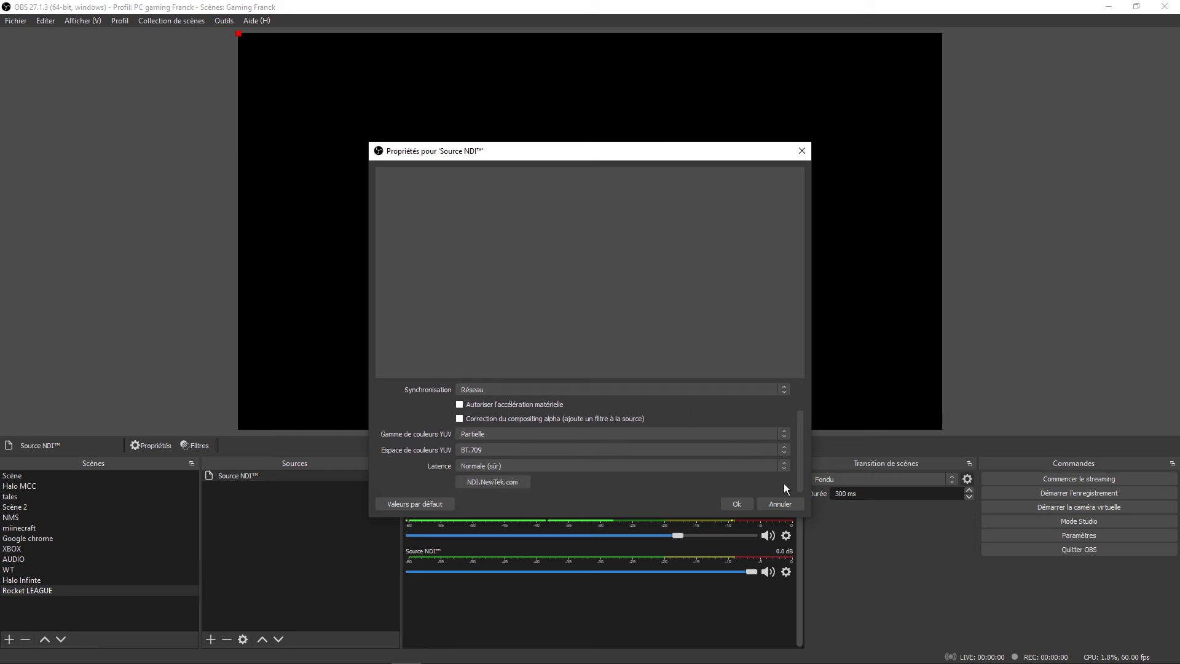
click(687, 466)
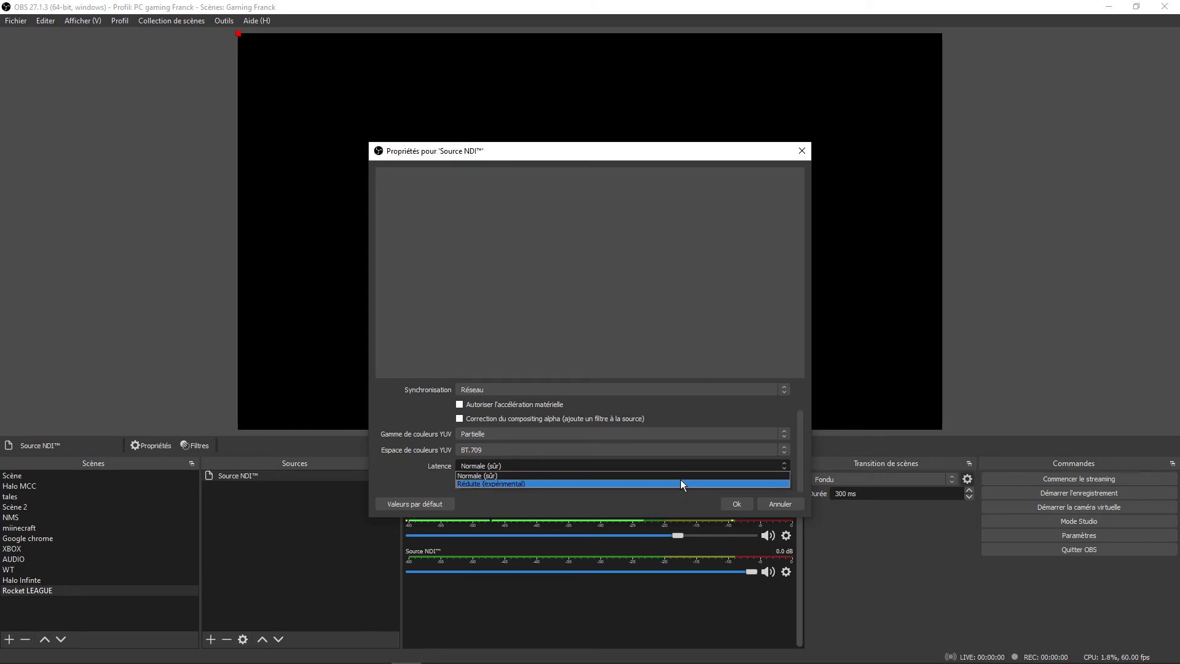
click(633, 506)
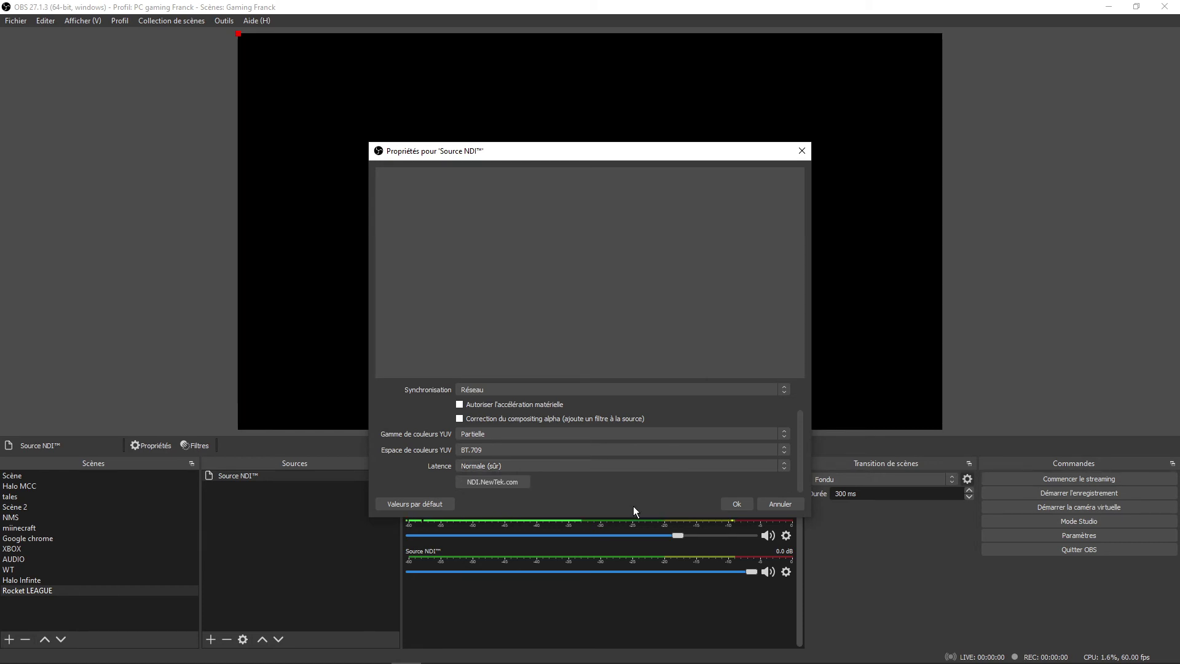
click(778, 505)
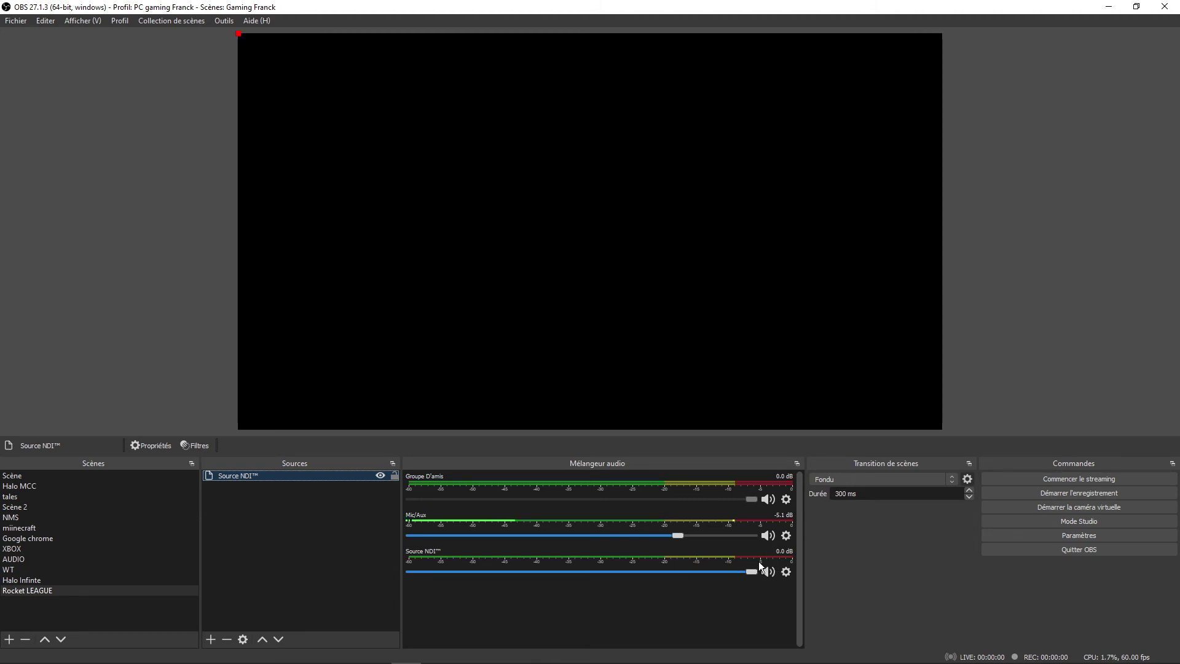
- Delete the NDI source from the Rocket LEAGUE scene and confirm the removal
right_click(305, 477)
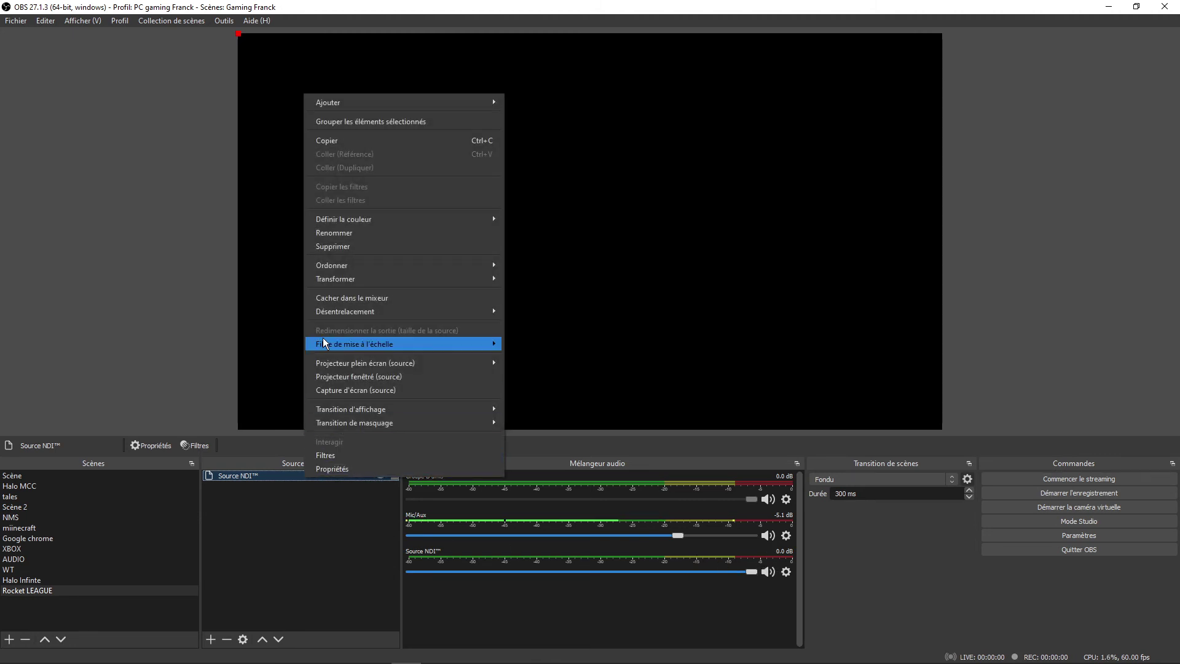
click(355, 249)
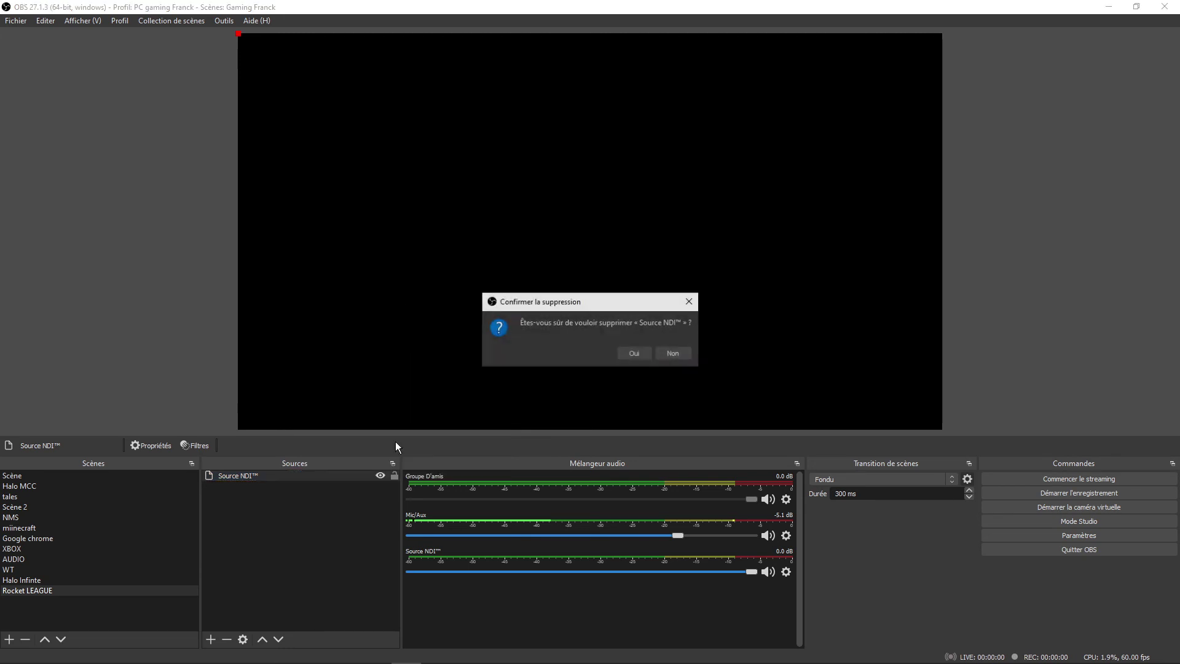
click(635, 354)
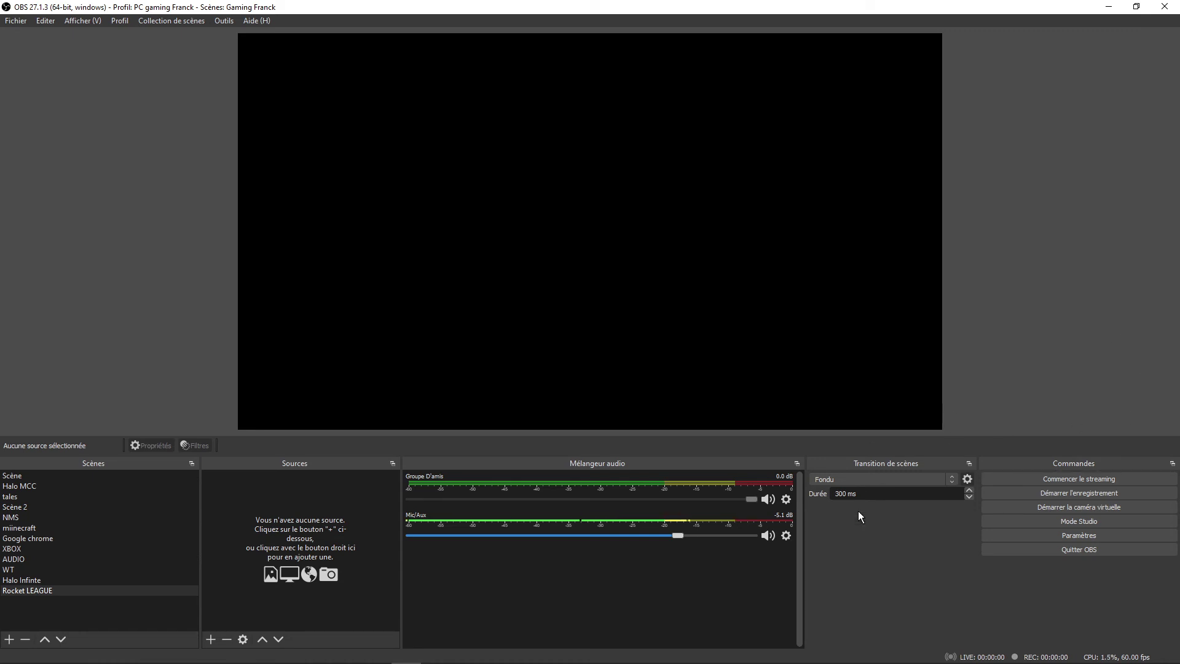
- Open the Mic/Aux audio filters and compare the settings of the Gain and Micro KILM filters
click(786, 535)
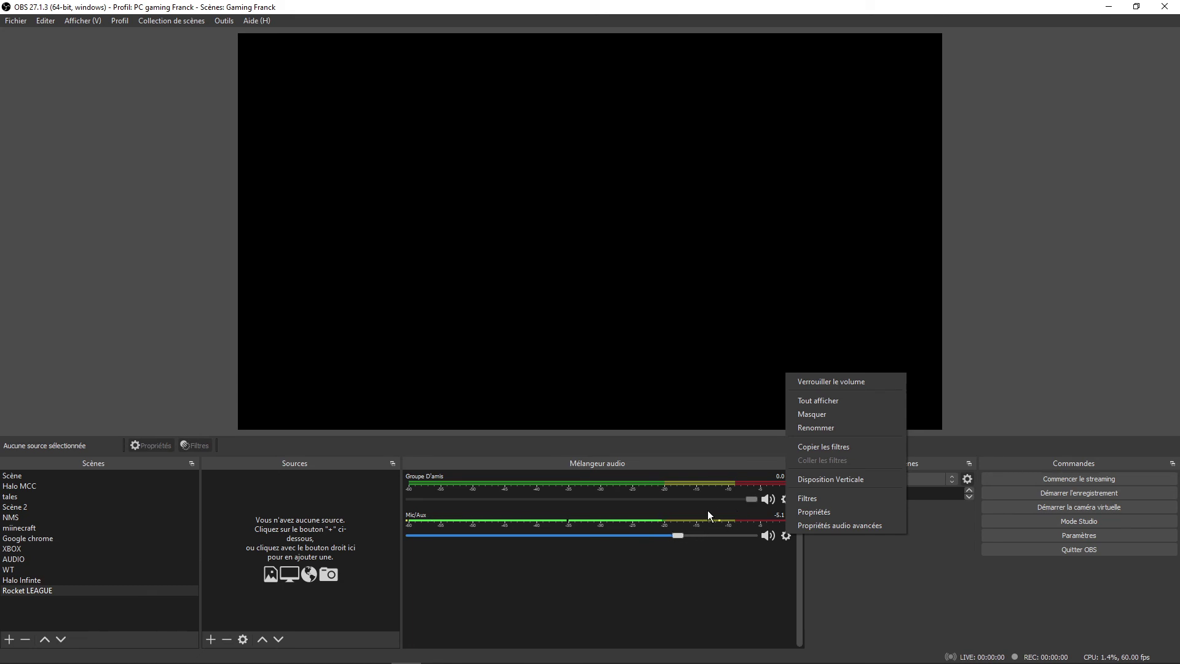
click(817, 499)
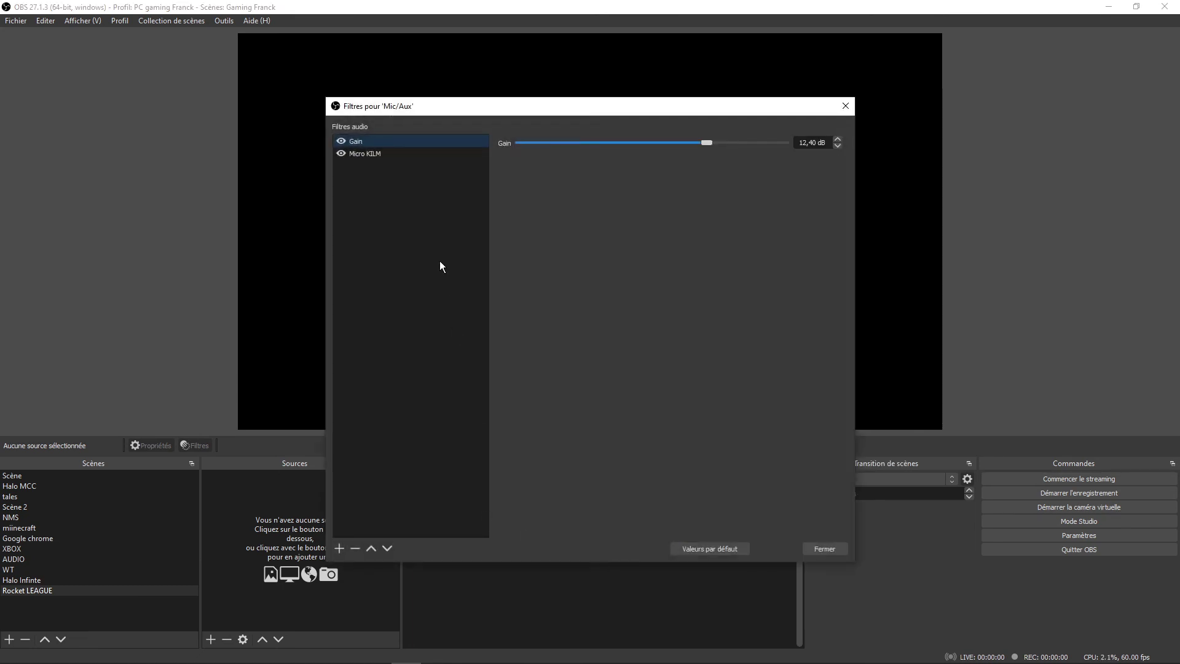
click(370, 151)
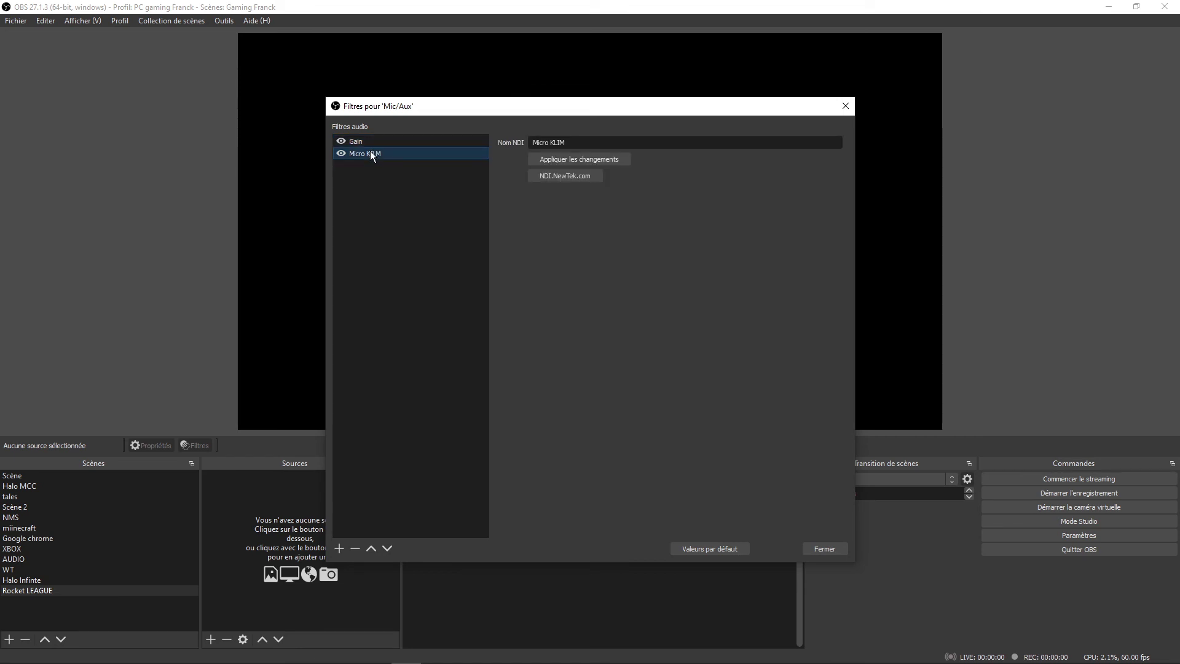
click(389, 142)
click(384, 151)
click(419, 142)
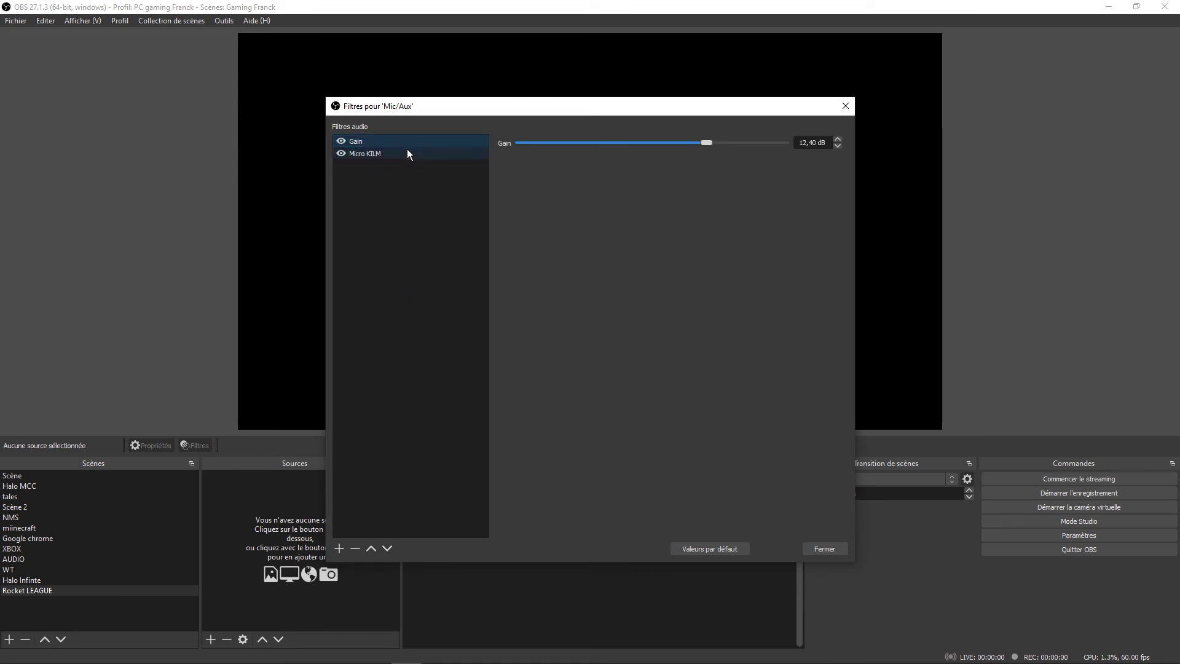
click(404, 155)
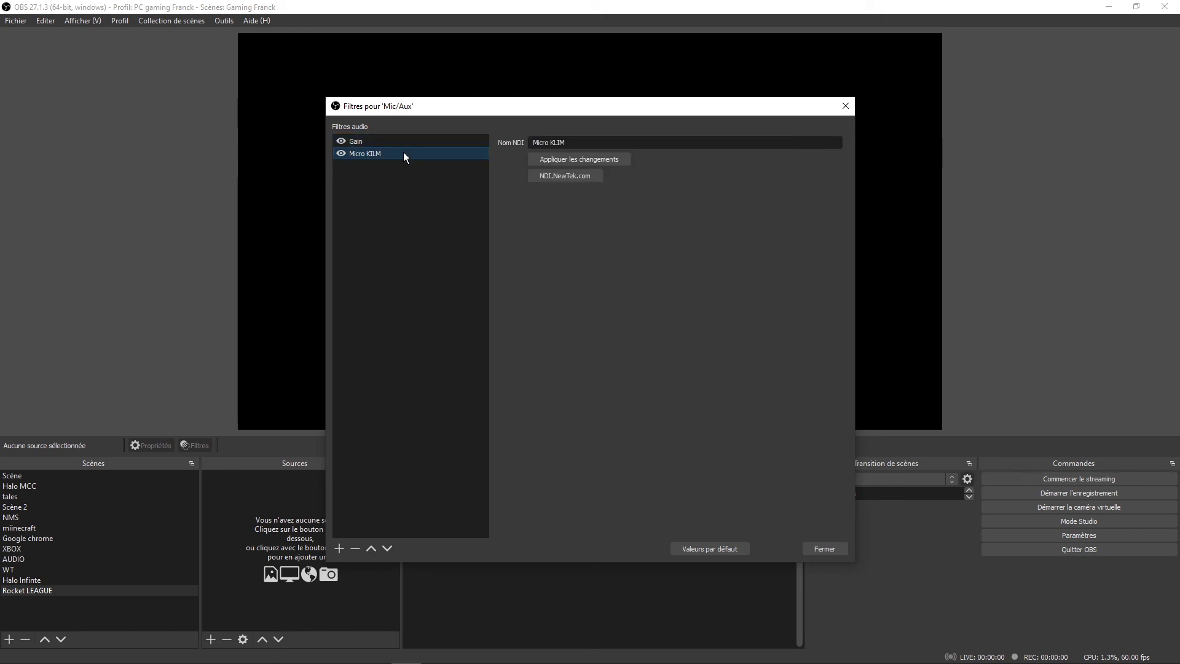
- Add a dedicated audio-only NDI output filter (Sortie NDI dédiée) to Mic/Aux with its default filter name
click(339, 548)
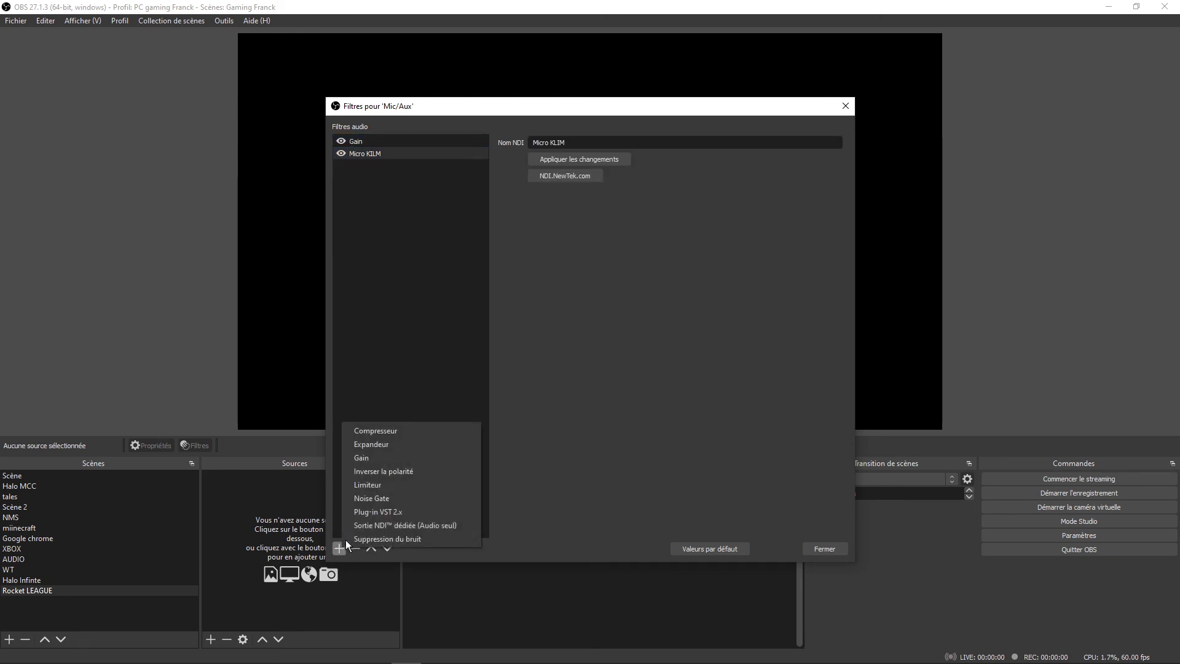
click(423, 528)
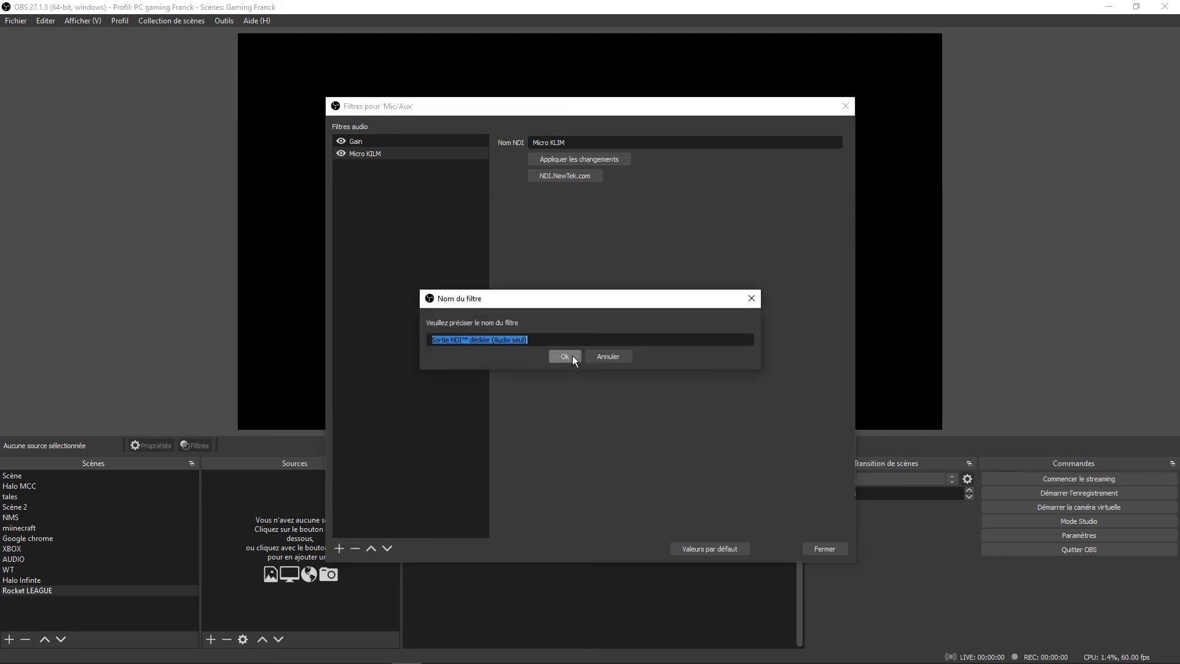
click(572, 356)
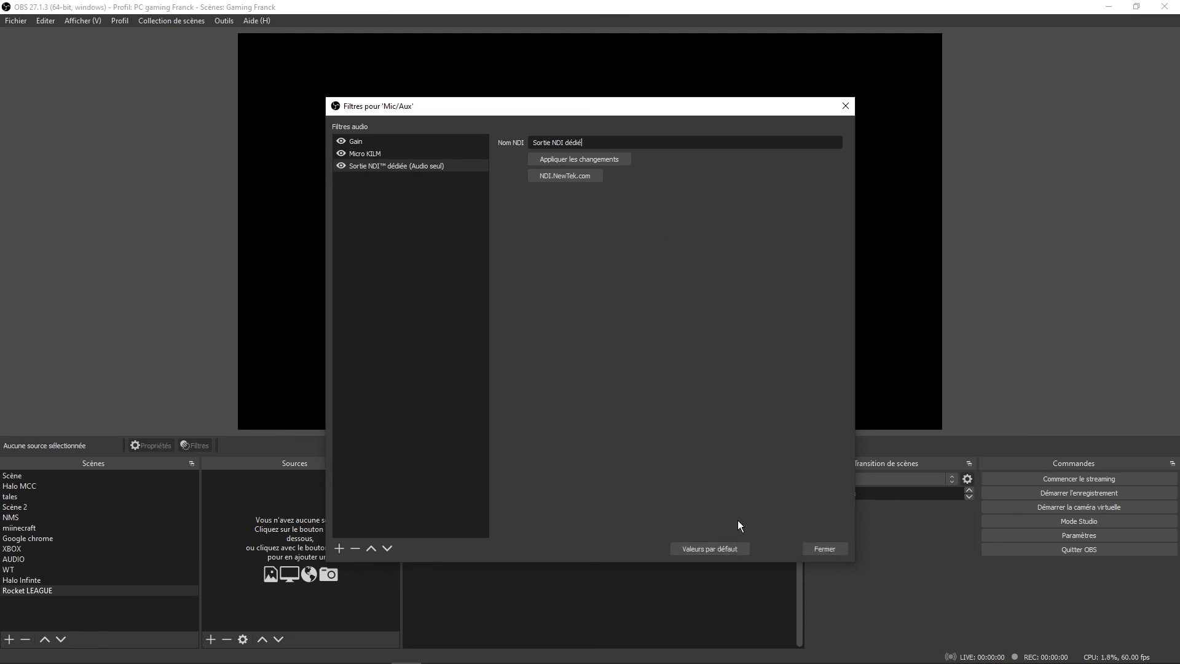
- Replace the NDI name of the new Mic/Aux output filter with "test" and close the filters
key(BackSpace)
key(BackSpace)
key(BackSpace)
key(BackSpace)
key(BackSpace)
key(BackSpace)
key(BackSpace)
key(BackSpace)
key(BackSpace)
key(BackSpace)
key(BackSpace)
key(BackSpace)
key(BackSpace)
key(BackSpace)
key(BackSpace)
key(BackSpace)
click(822, 548)
- Add a new NDI source with the default name to the Rocket LEAGUE scene and choose the computer's "test" output for it
right_click(324, 533)
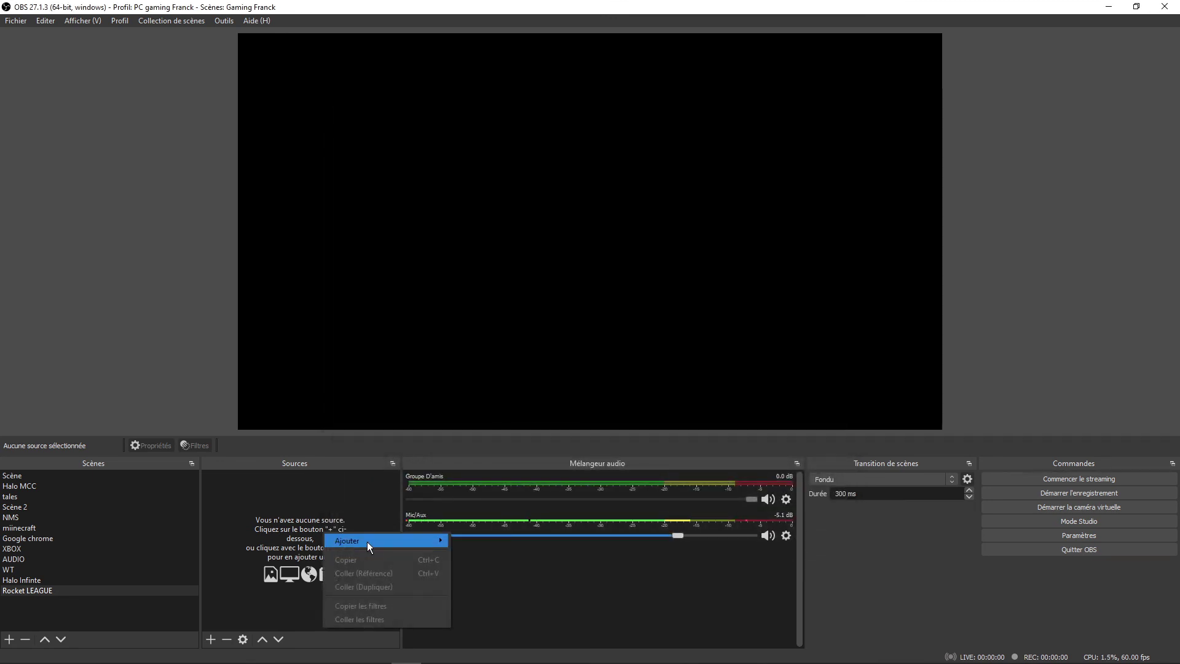
mouse_move(372, 544)
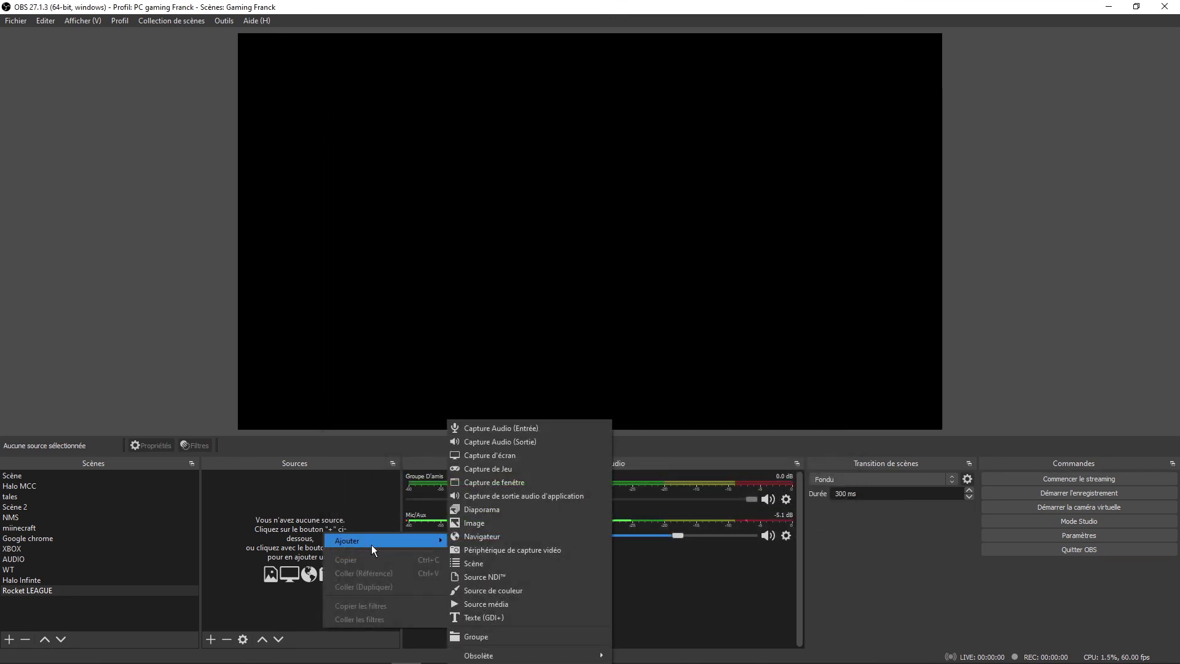
click(498, 577)
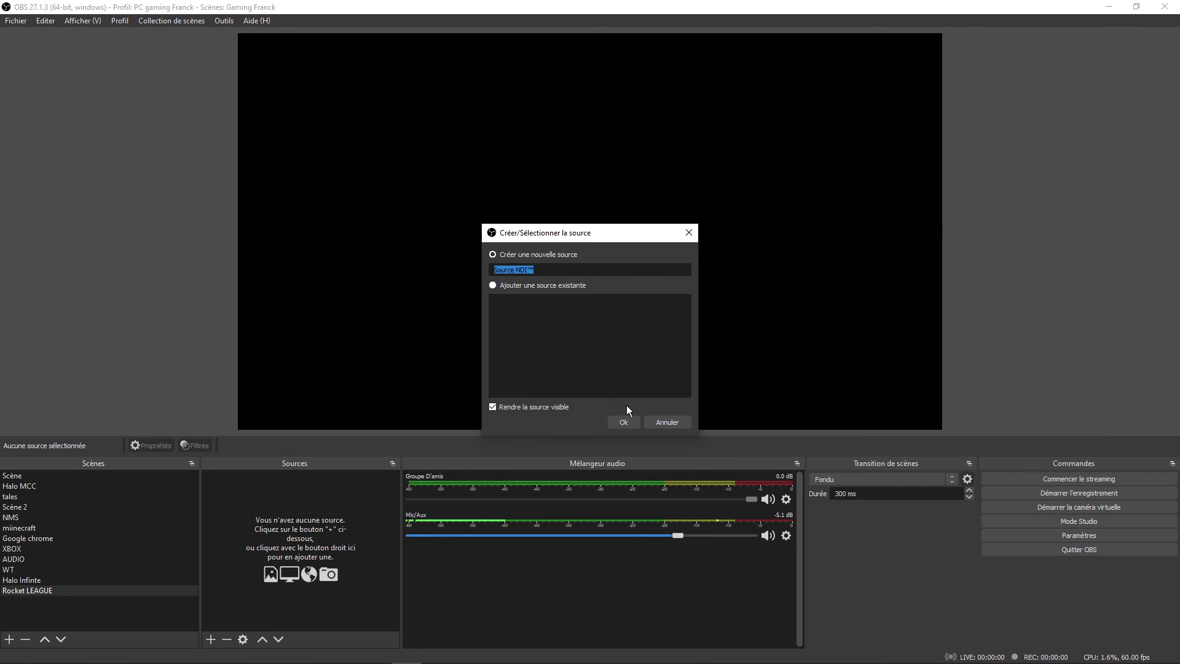
click(621, 423)
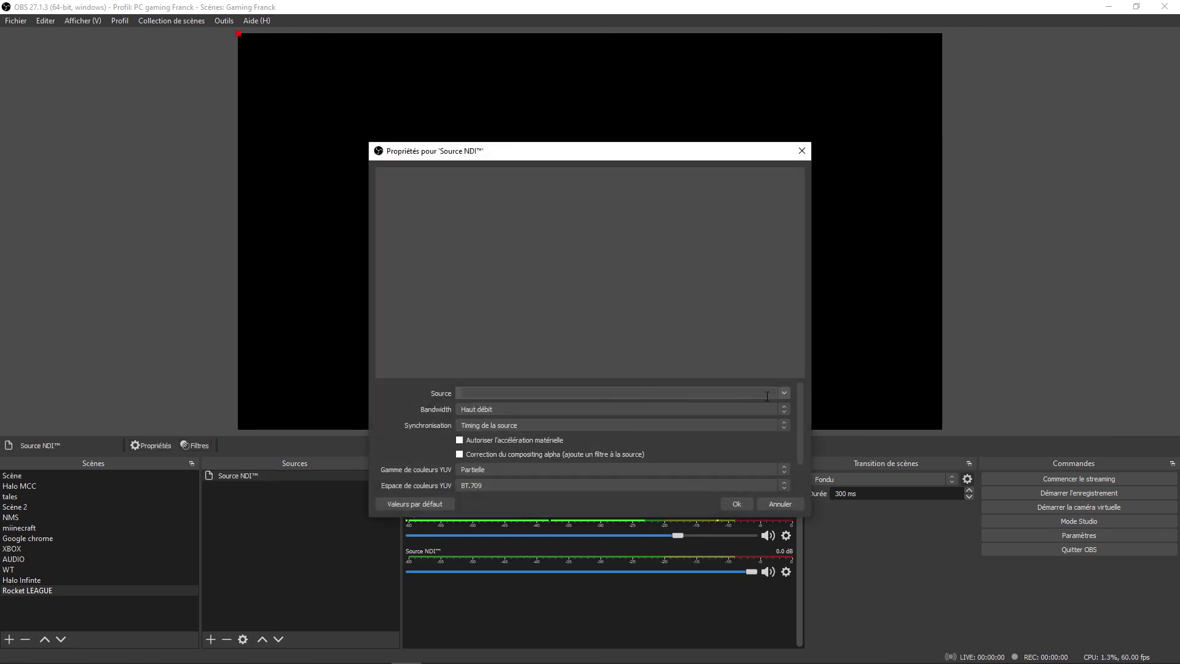
click(784, 395)
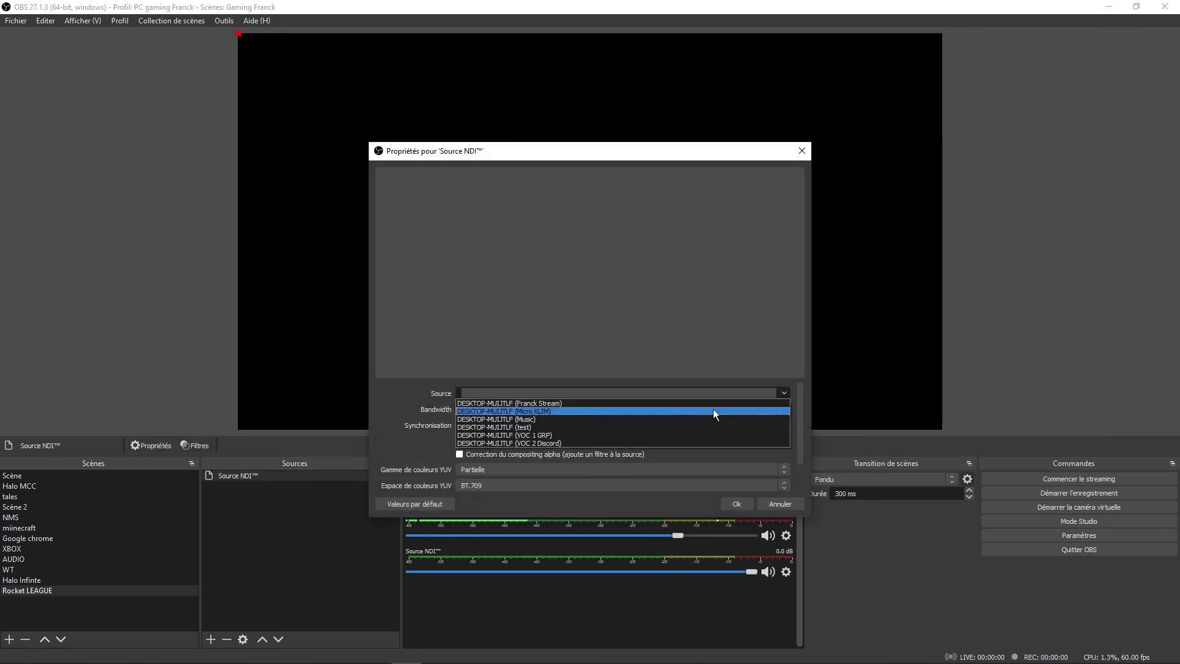
click(591, 429)
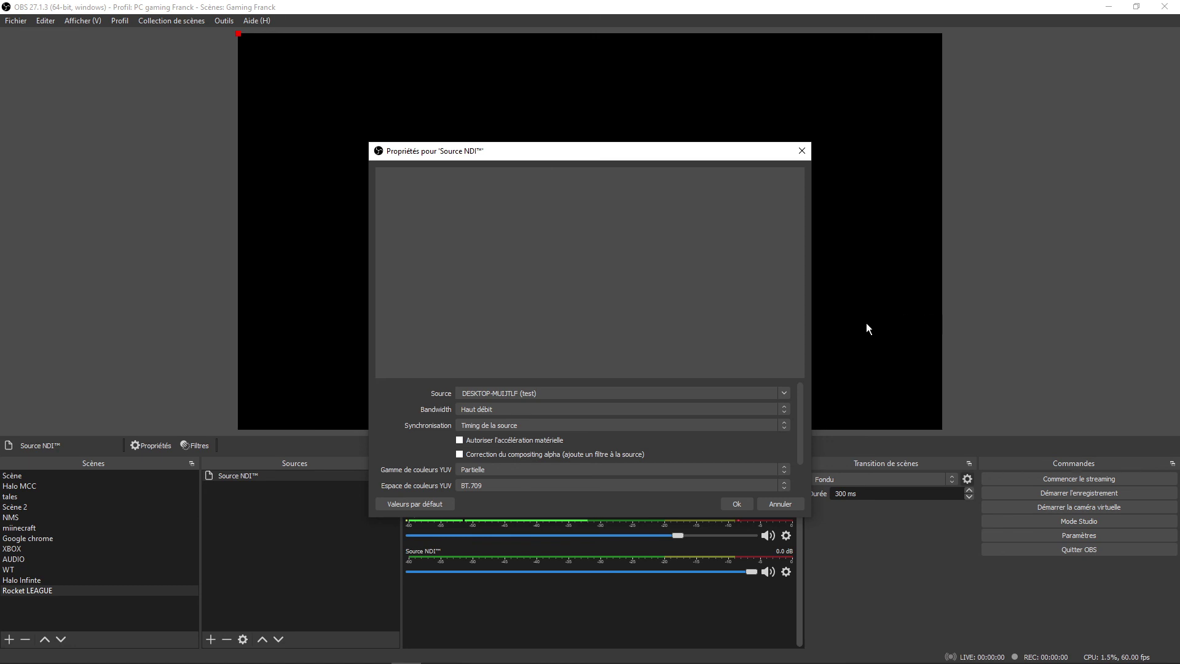
- Review the bandwidth, synchronisation and latency options of the NDI source, and cancel its properties
click(785, 409)
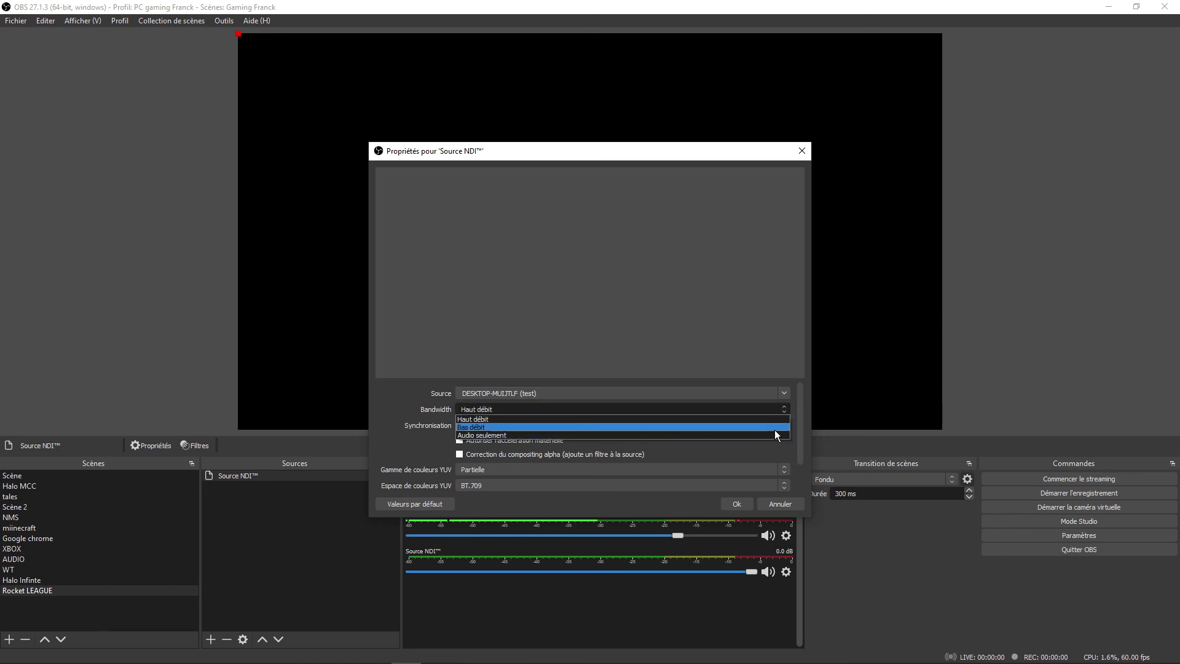
click(784, 410)
scroll(789, 437, down, 3)
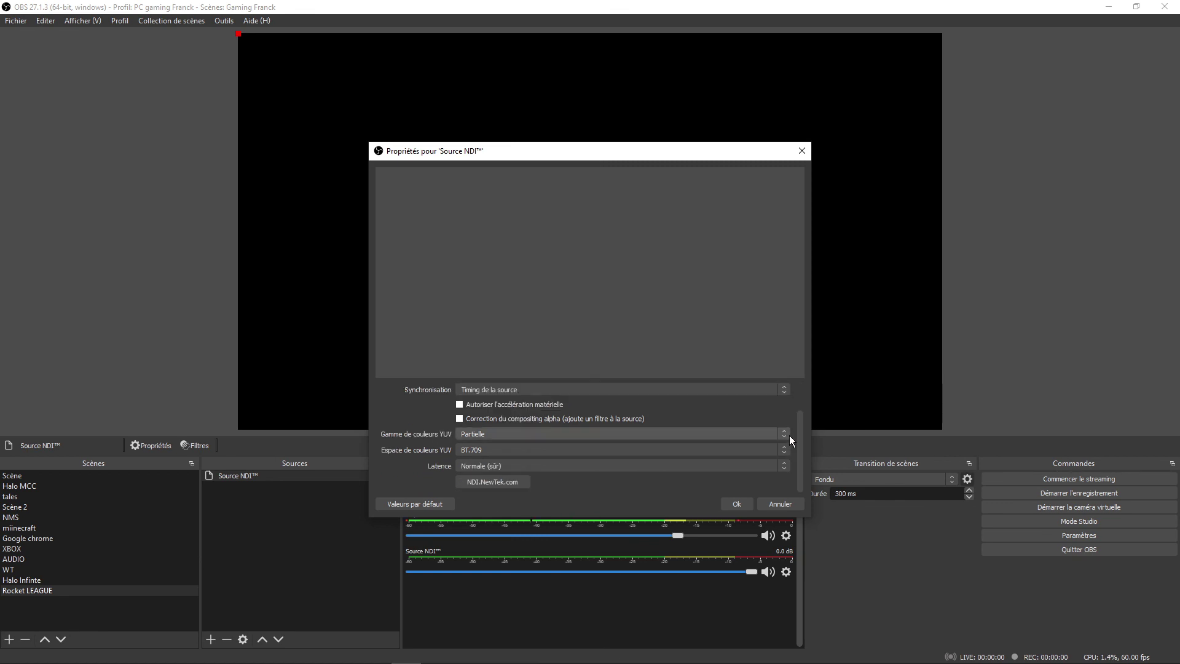
click(714, 391)
click(699, 407)
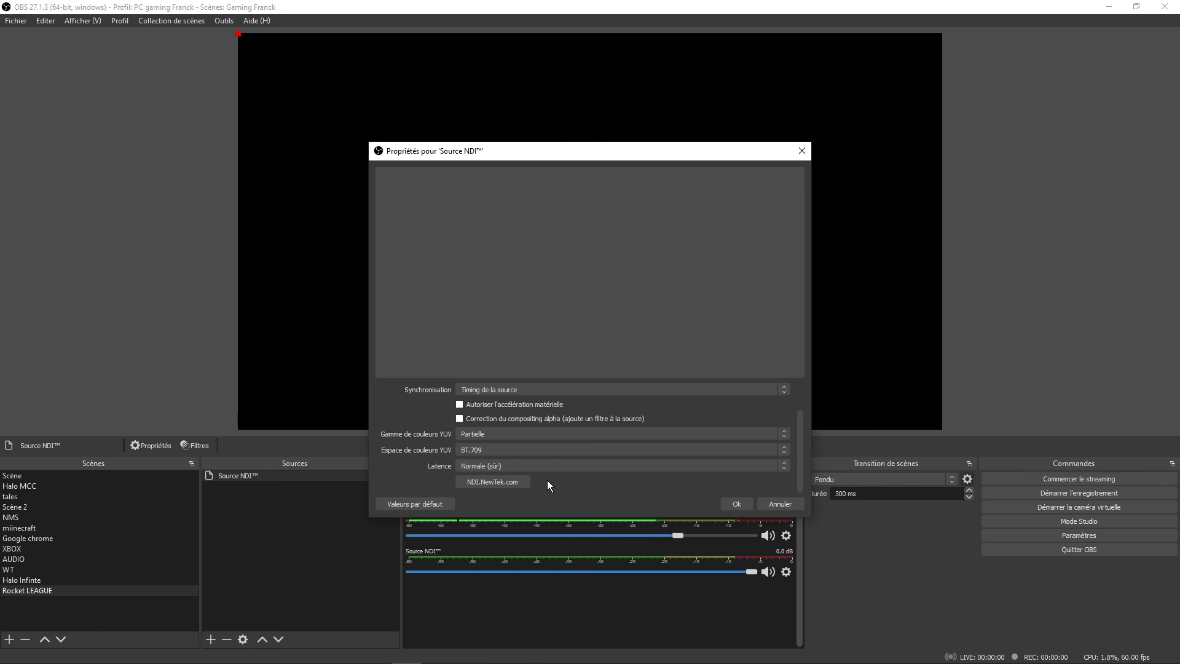
click(557, 466)
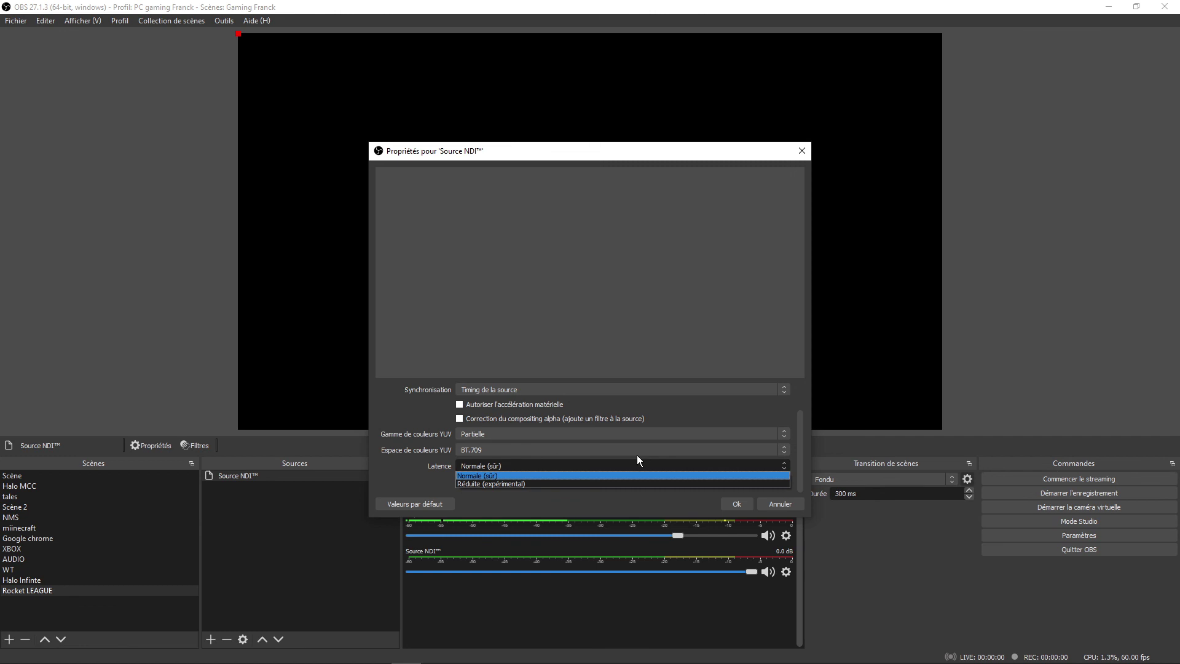
click(698, 305)
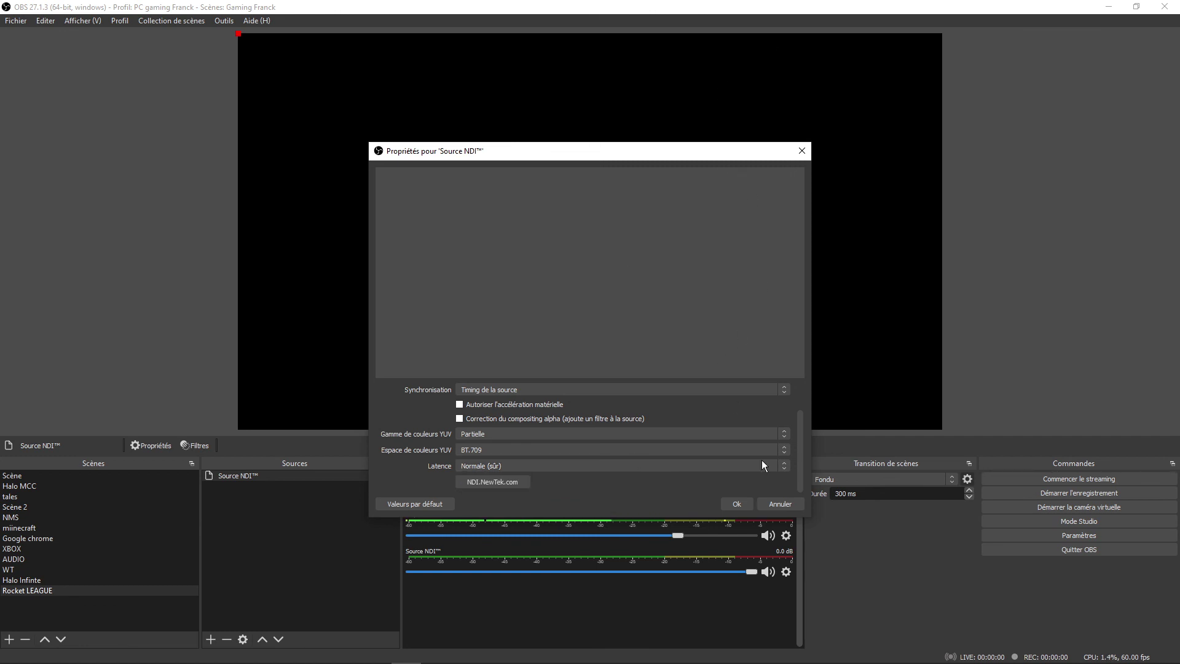
click(784, 501)
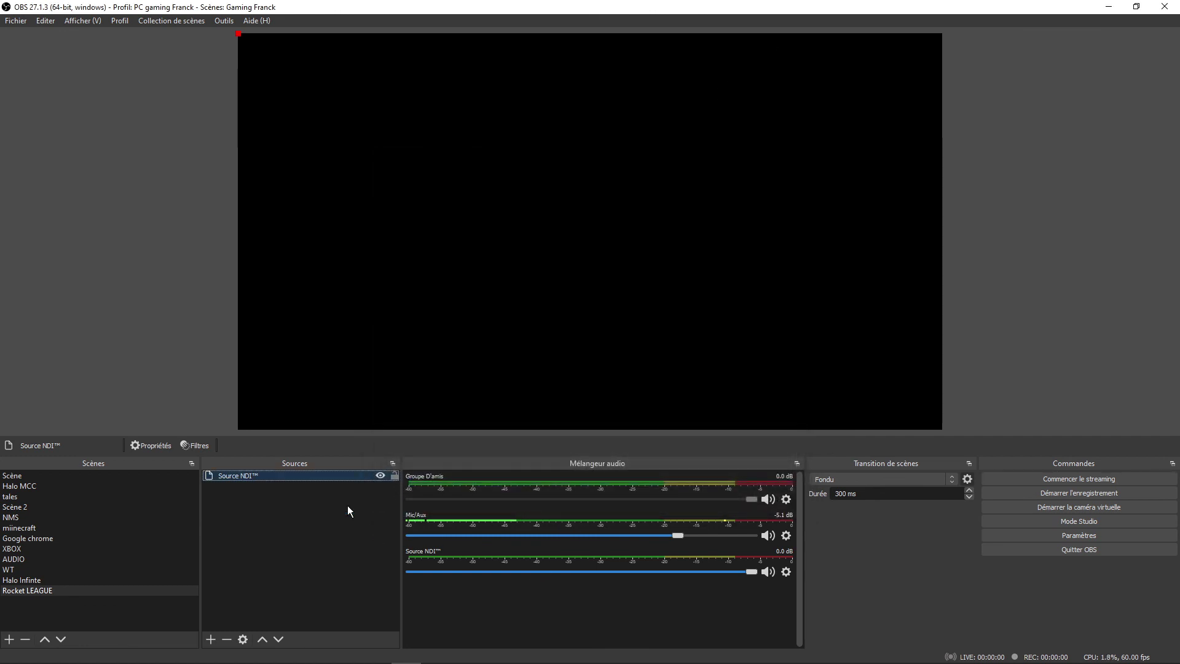
- Remove the NDI source from the Rocket LEAGUE scene again and confirm the deletion
right_click(306, 479)
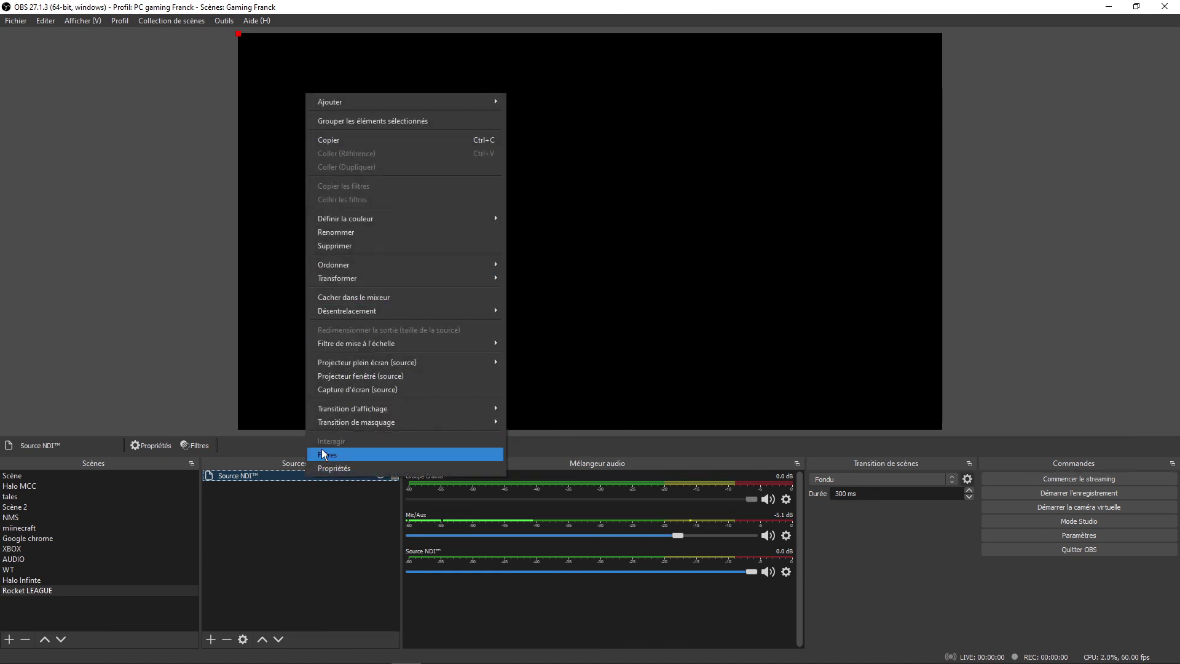
click(366, 246)
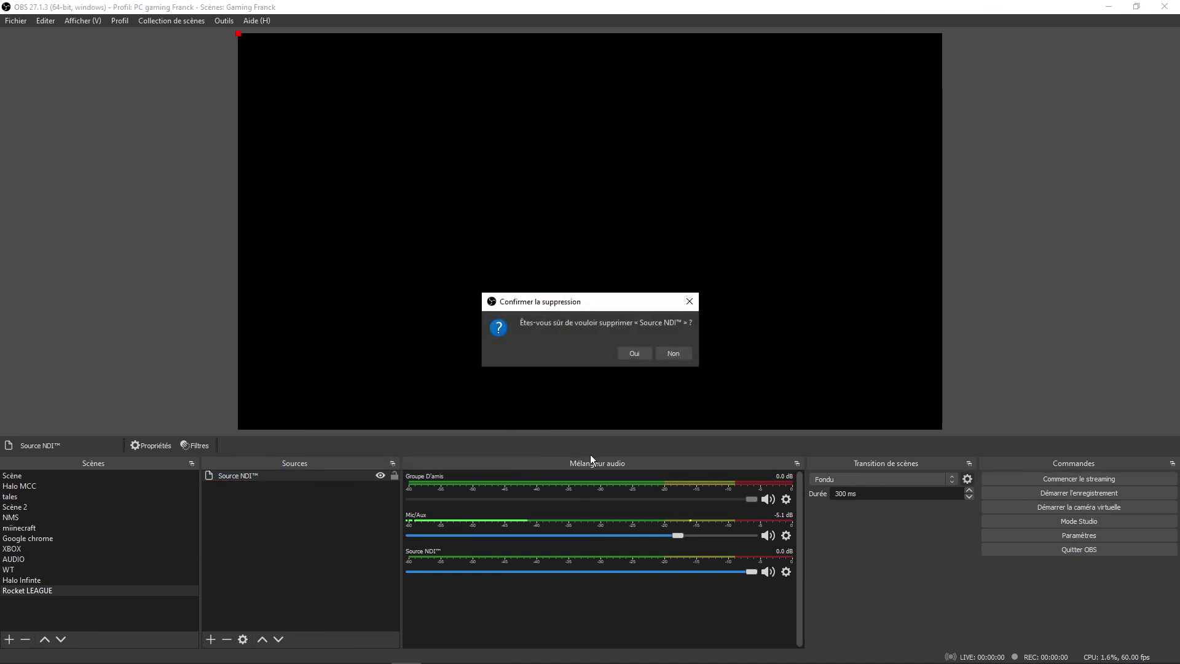
click(630, 350)
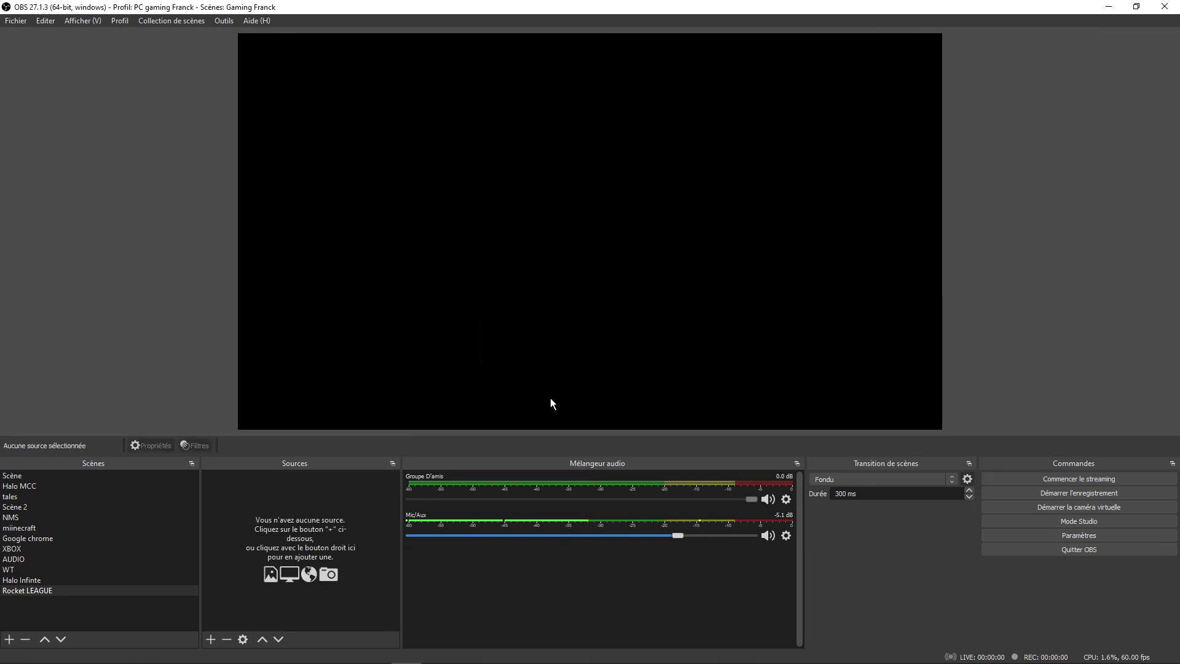